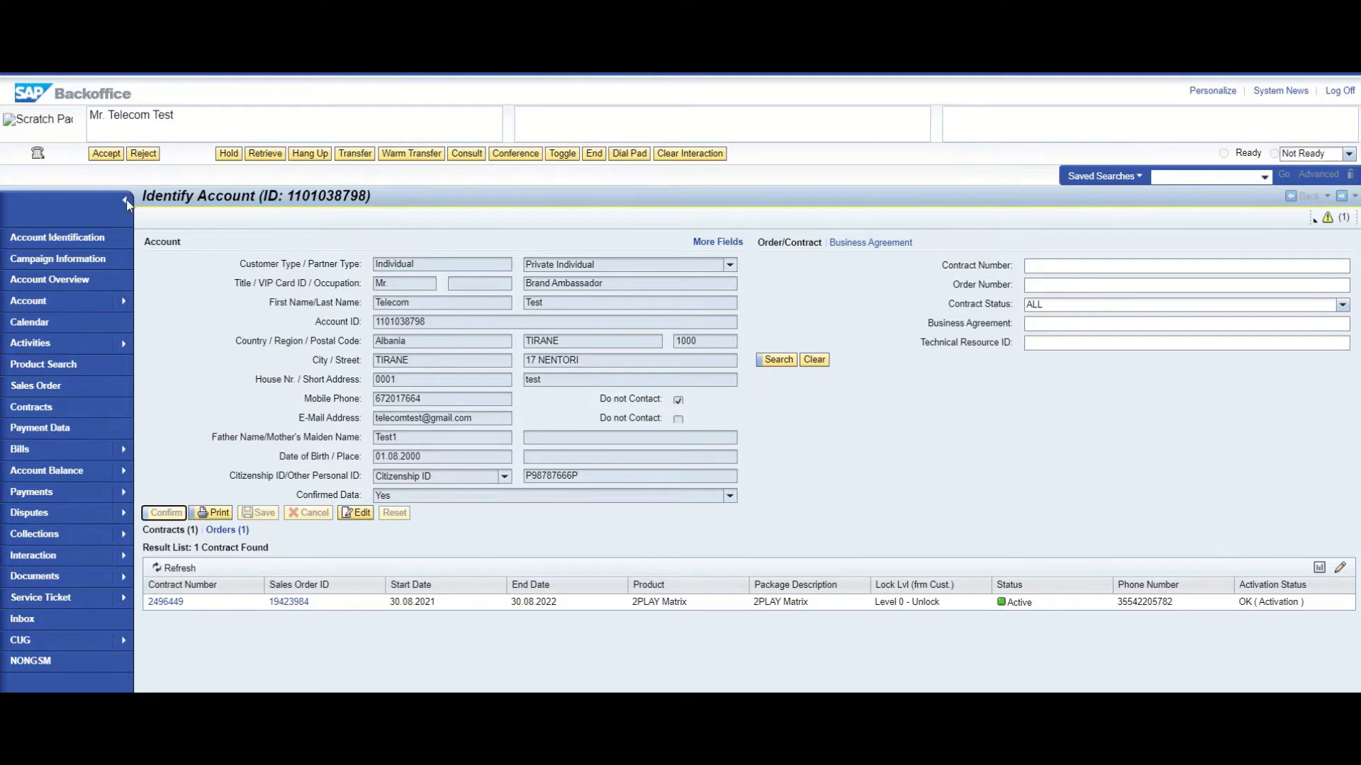
Open the customer's 2PLAY Matrix contract and start the Lock and Unlock Contracts process for it
click(124, 200)
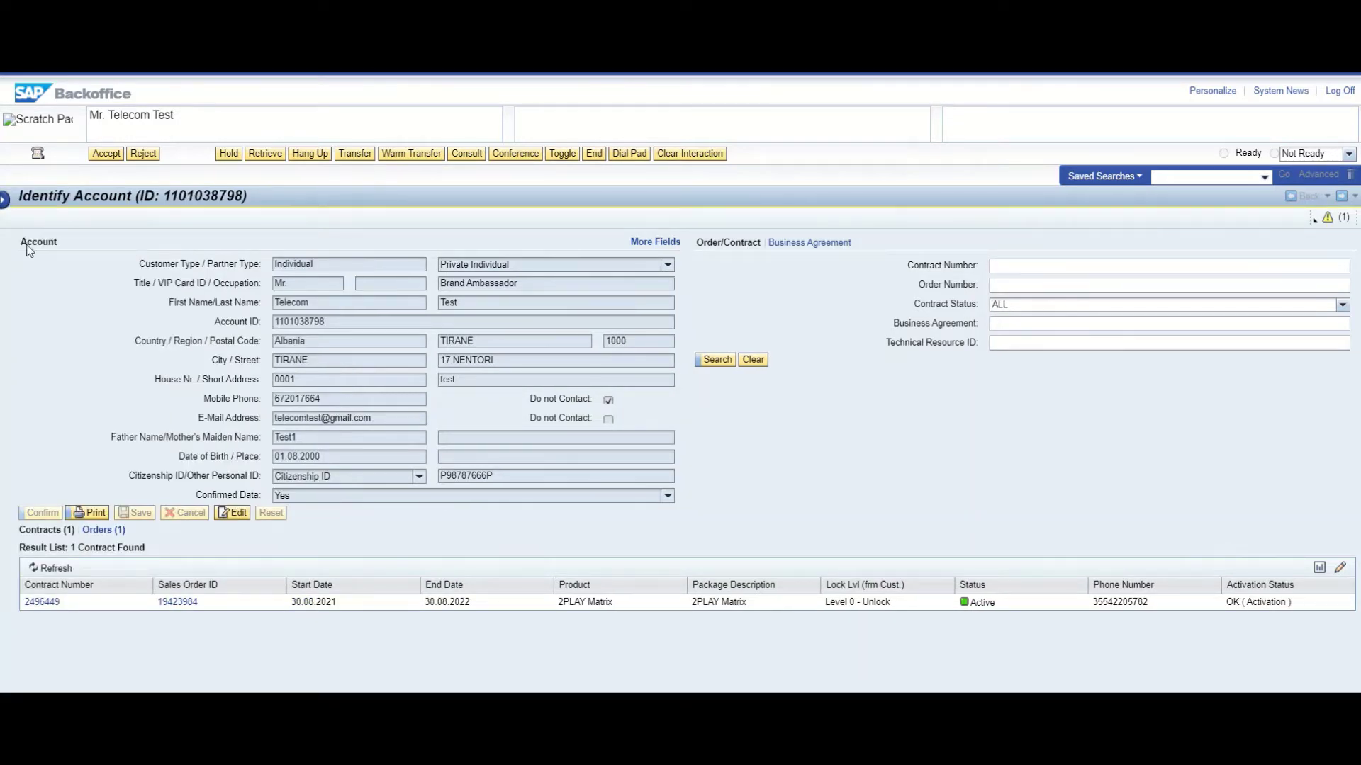
click(4, 202)
click(165, 602)
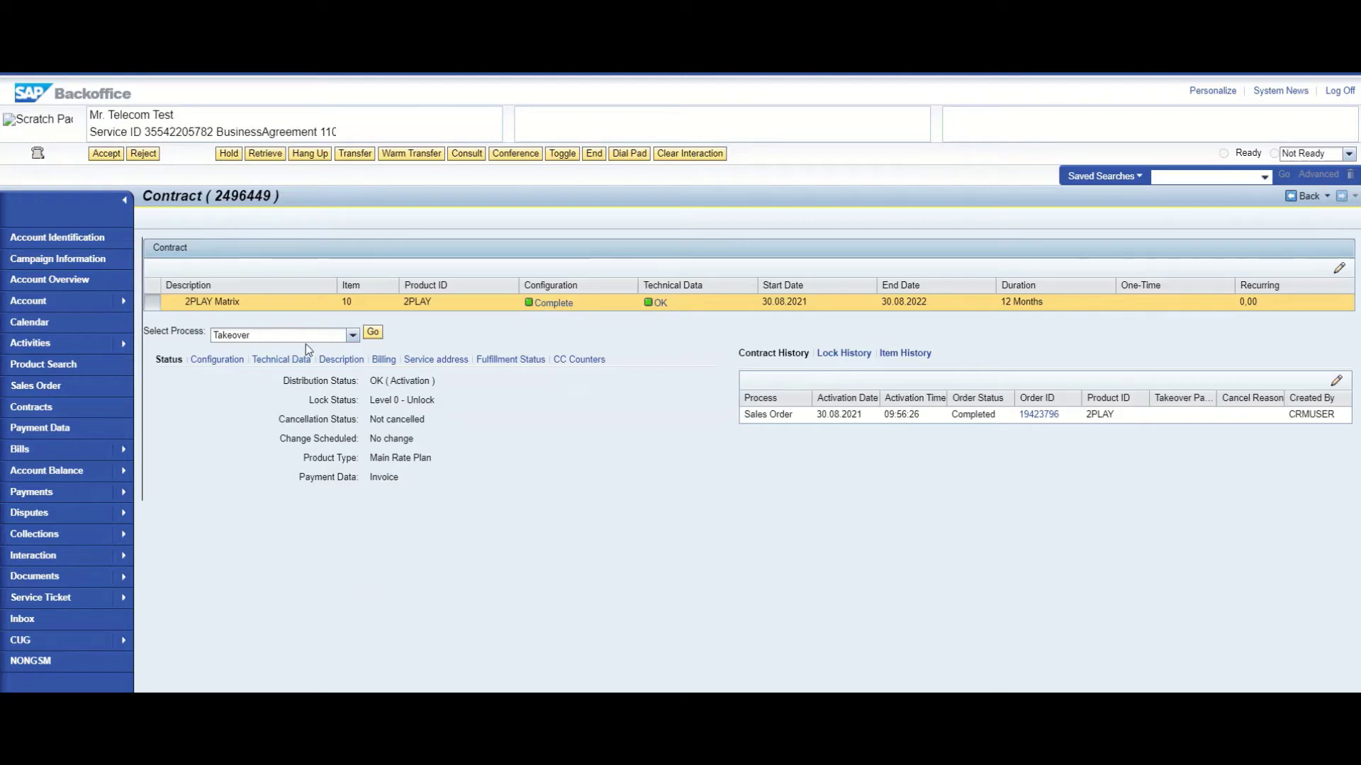
click(307, 336)
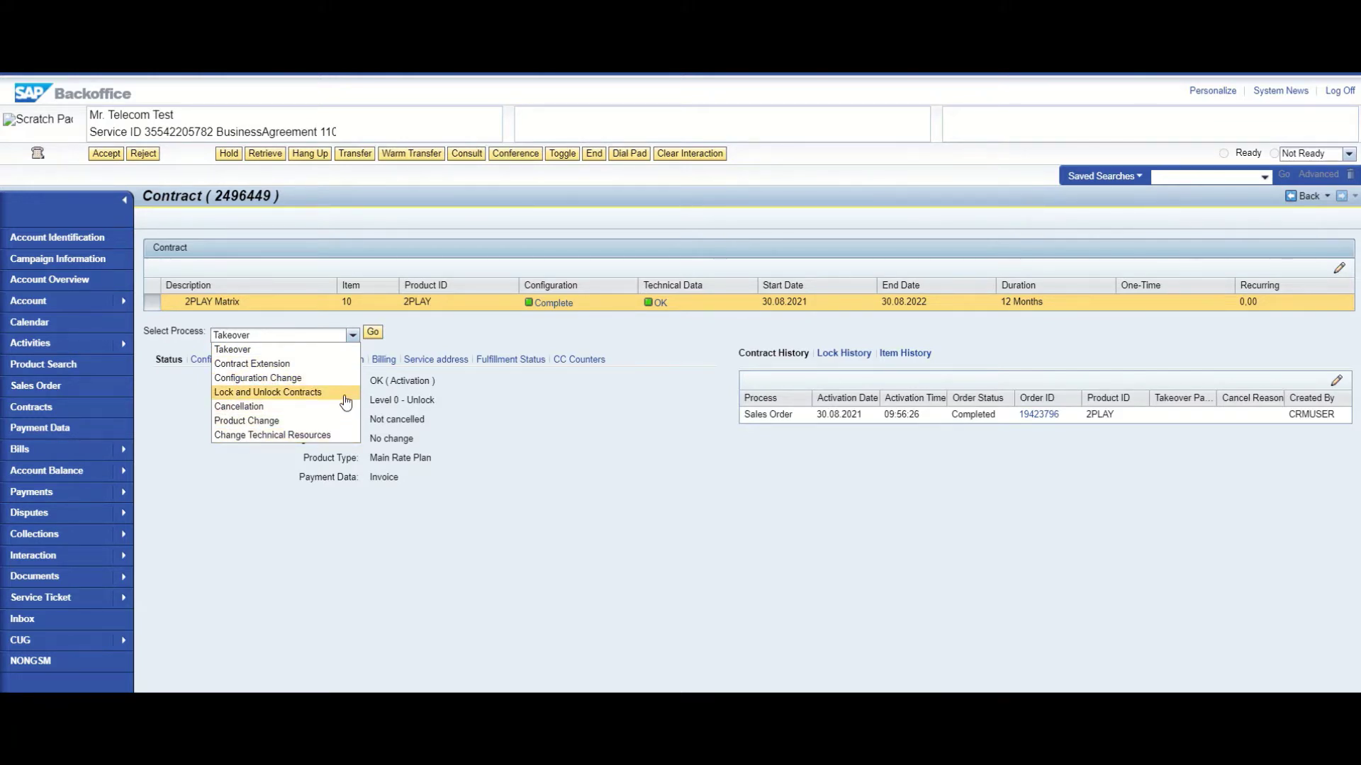
click(308, 393)
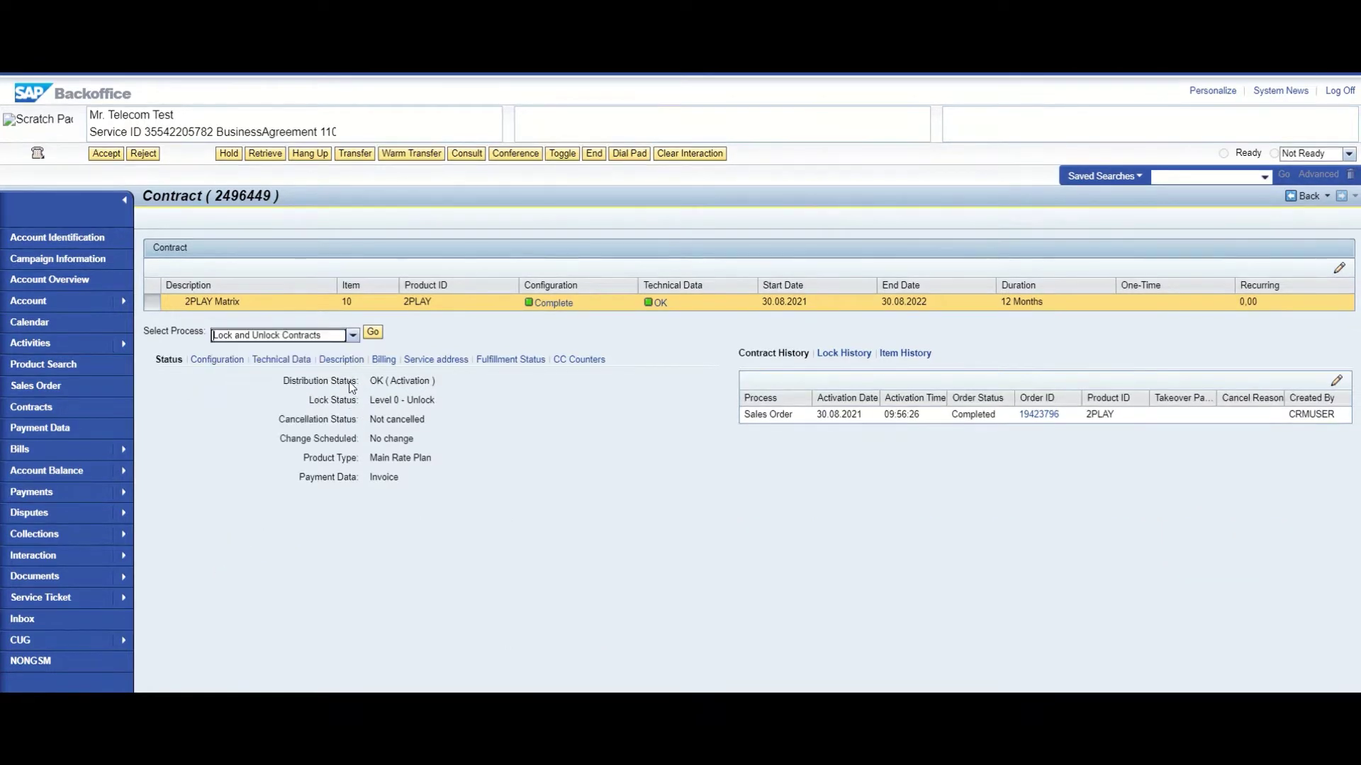
click(375, 335)
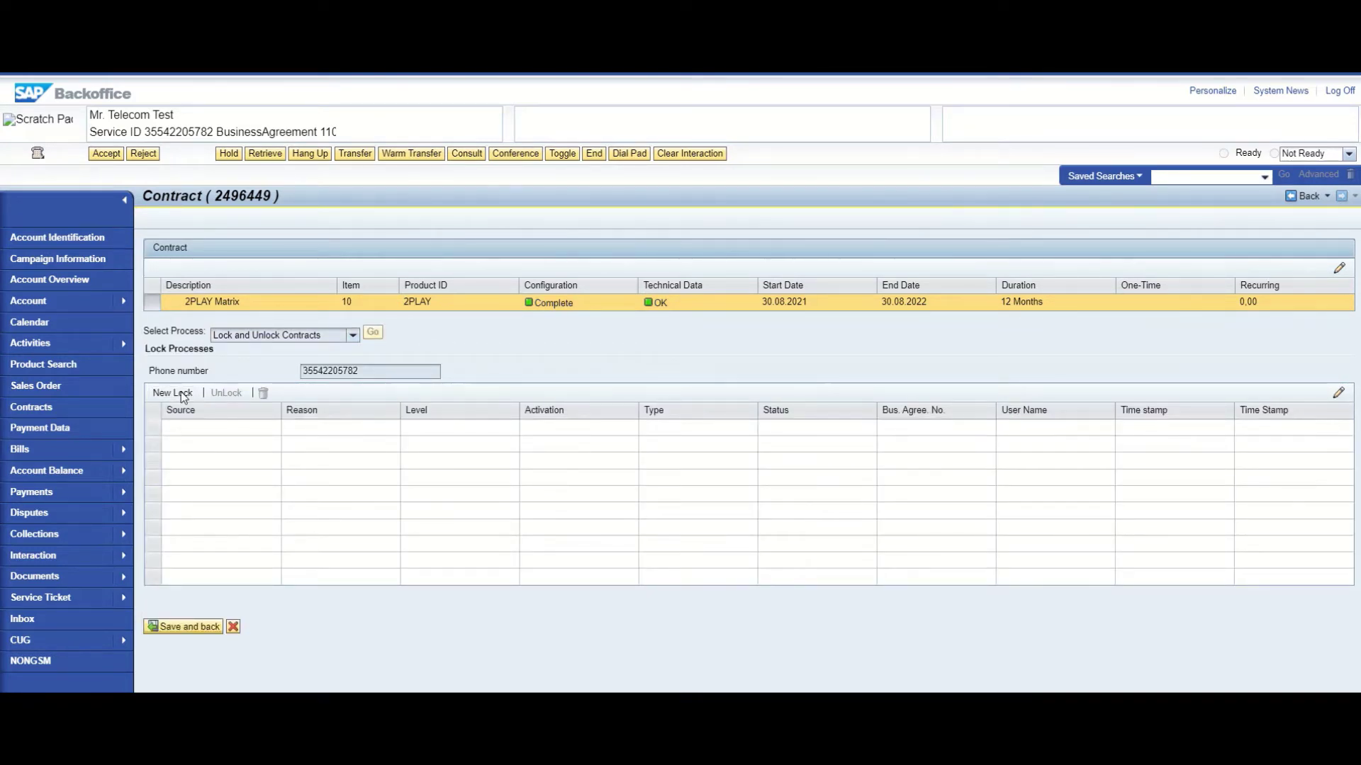
Add a new lock to the contract with the reason Vetting Isolation (Suspended)
click(183, 394)
click(393, 428)
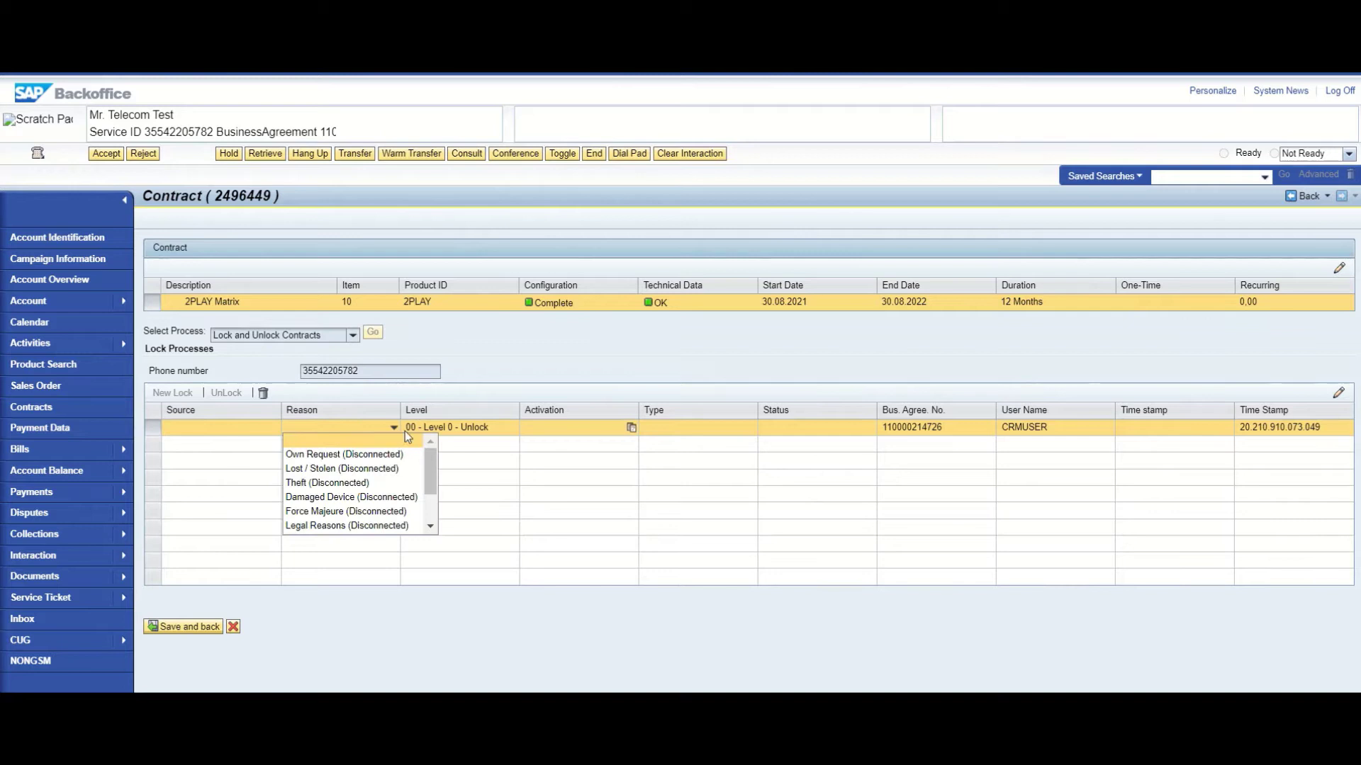
click(430, 527)
click(429, 527)
click(429, 527)
click(430, 527)
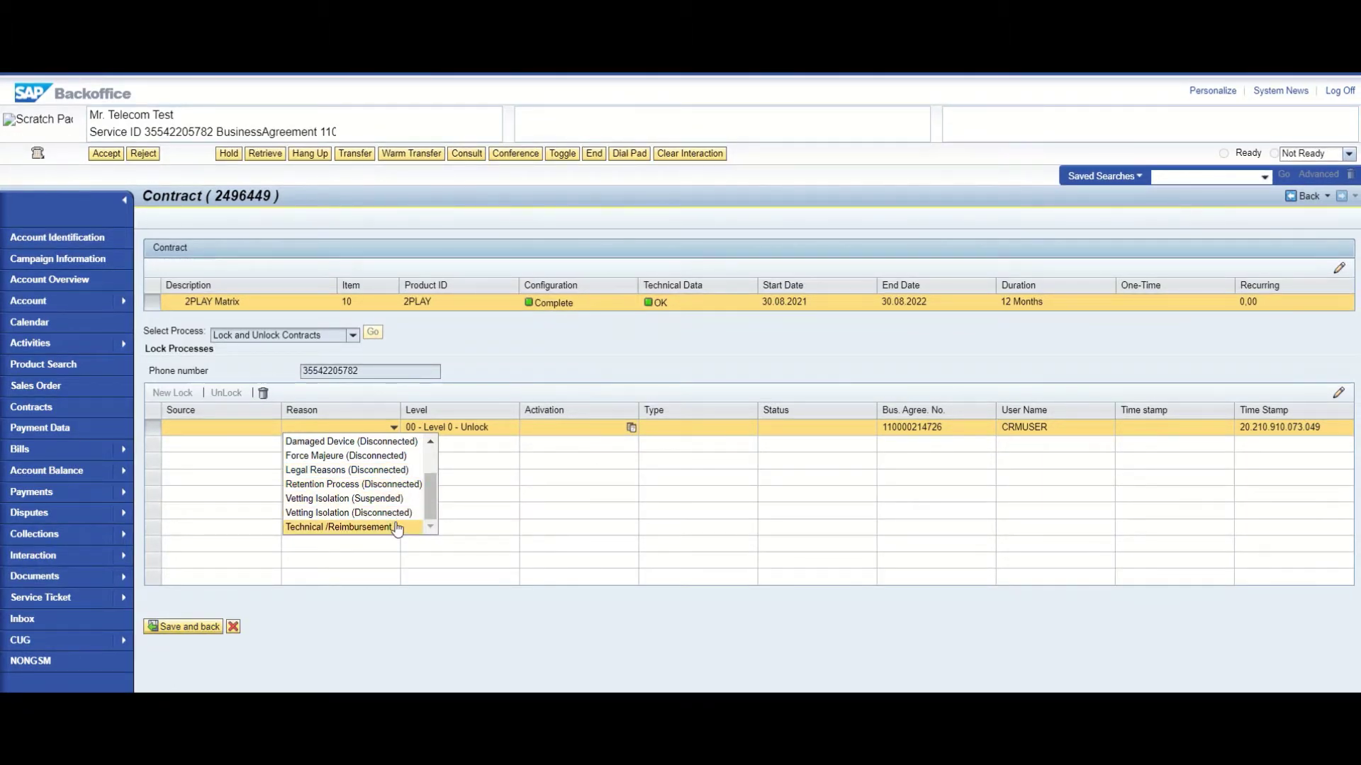
scroll(397, 528, up, 2)
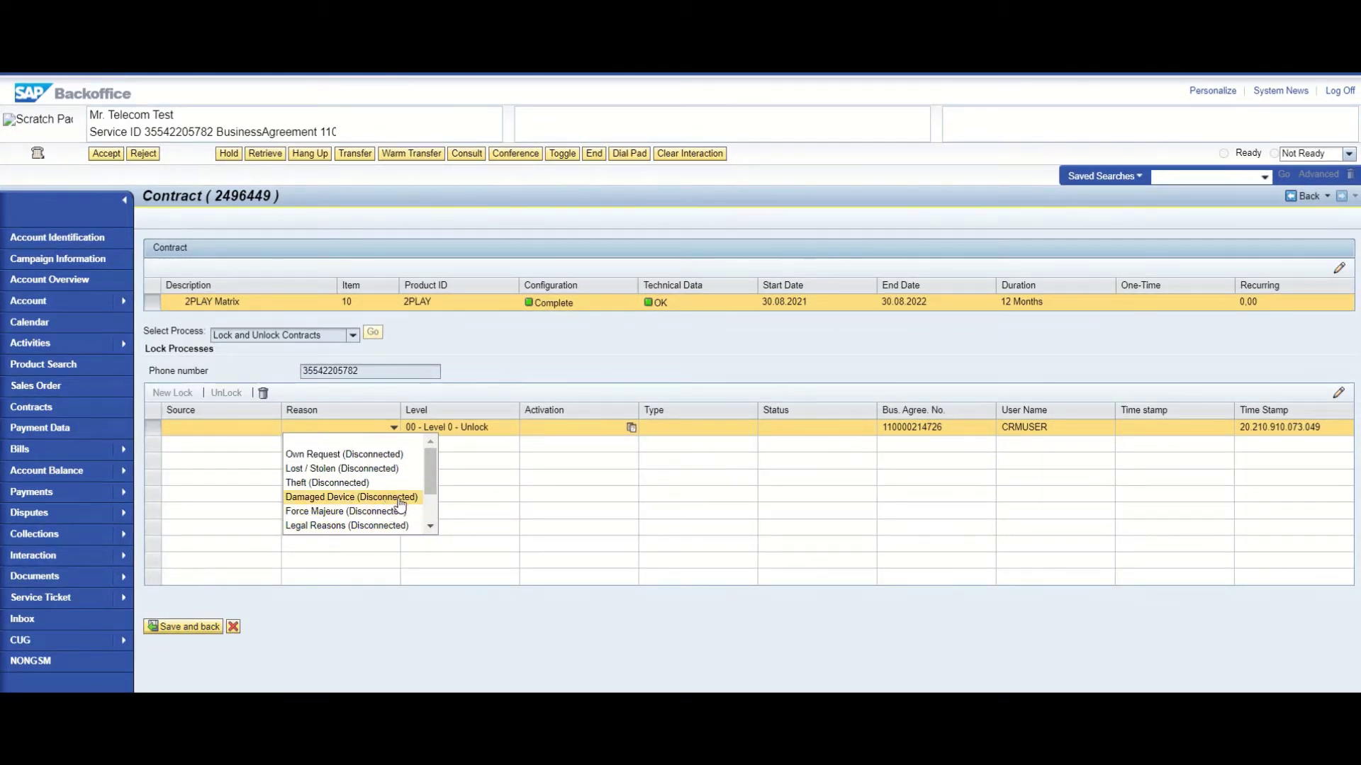
scroll(429, 531, down, 2)
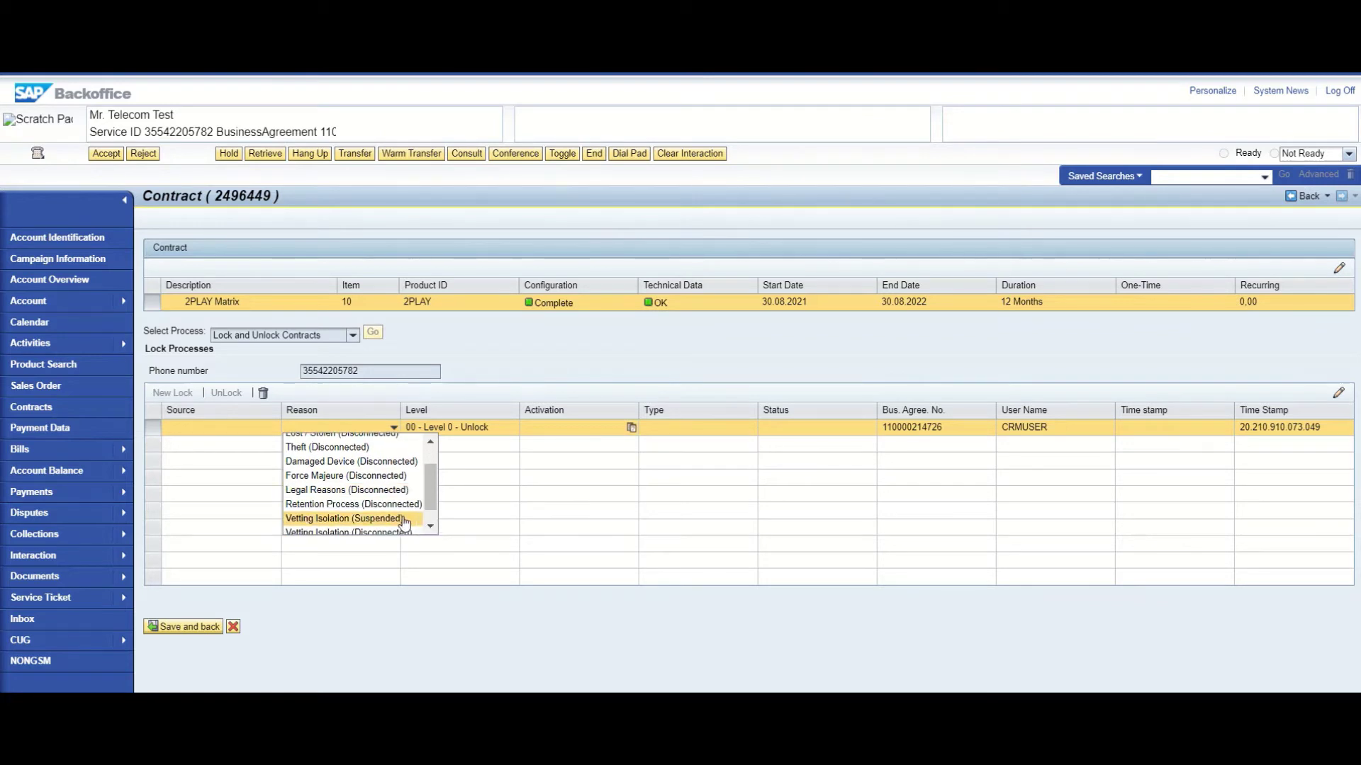
scroll(423, 533, down, 2)
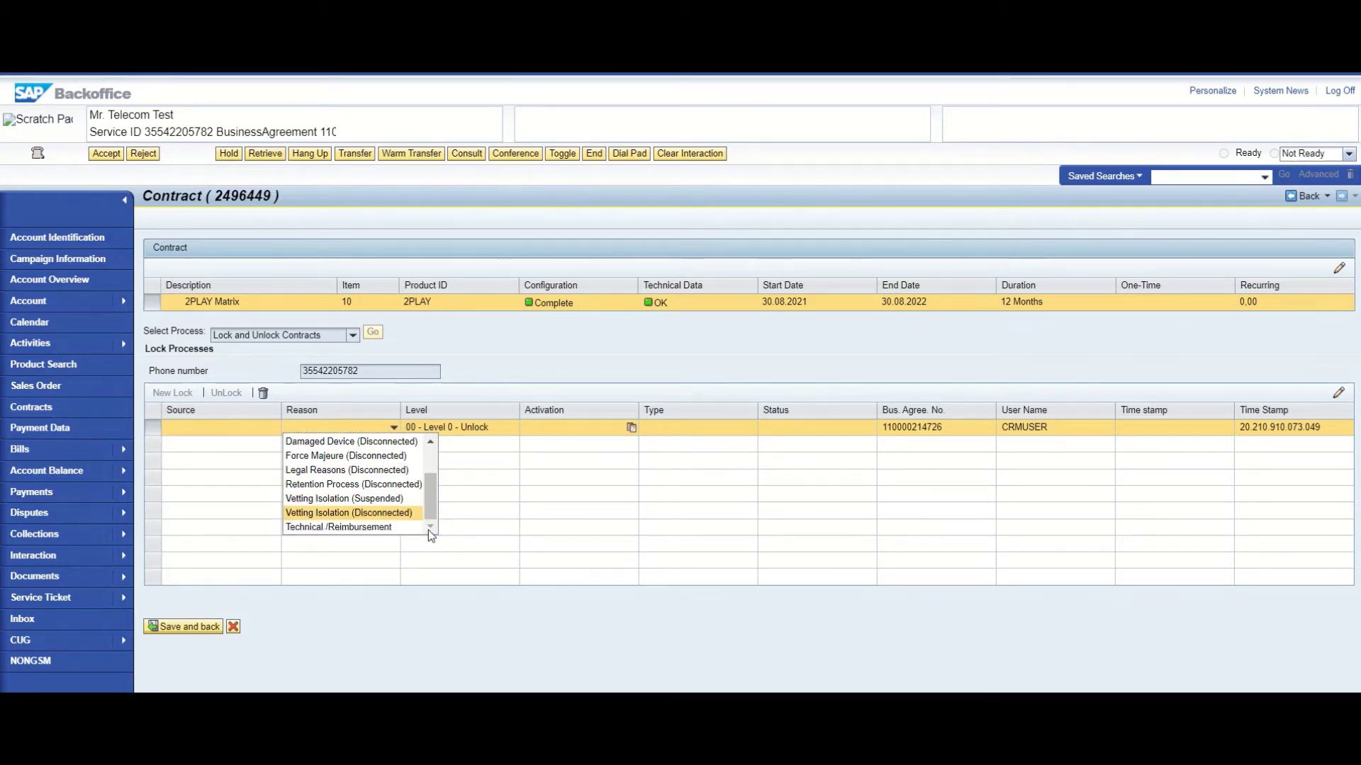
mouse_move(428, 504)
mouse_down()
mouse_move(428, 465)
mouse_move(428, 507)
mouse_up()
click(379, 499)
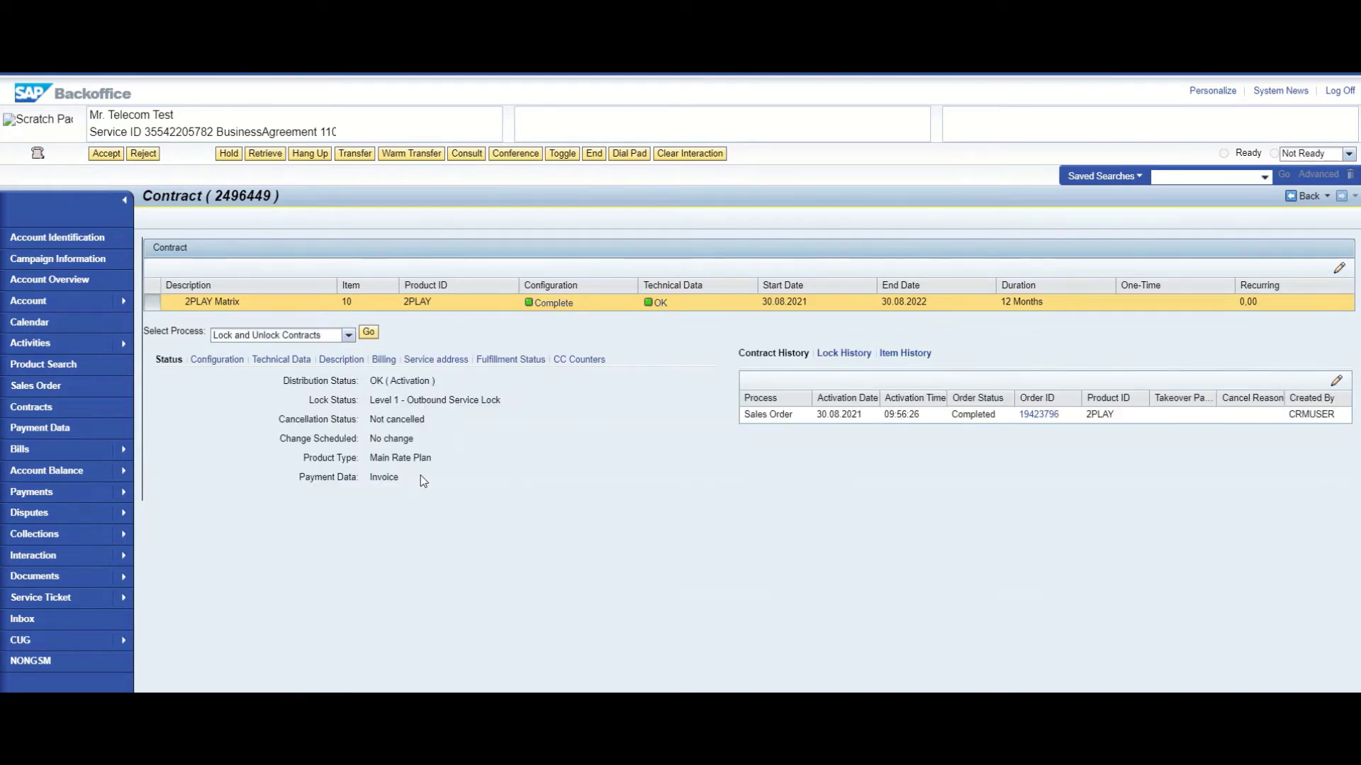
Check the contract's lock status, and reopen the Lock and Unlock Contracts process to add an unlock entry
drag(516, 401, 348, 402)
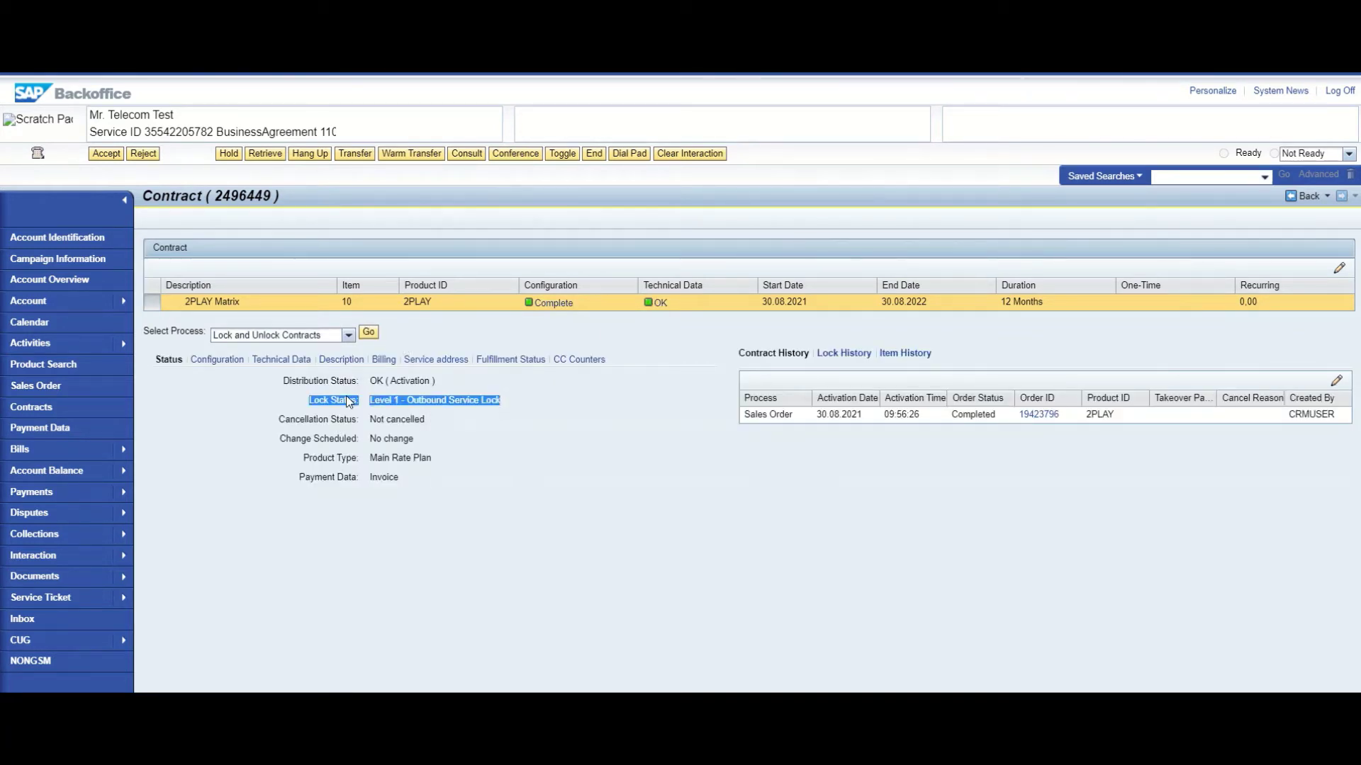
click(389, 437)
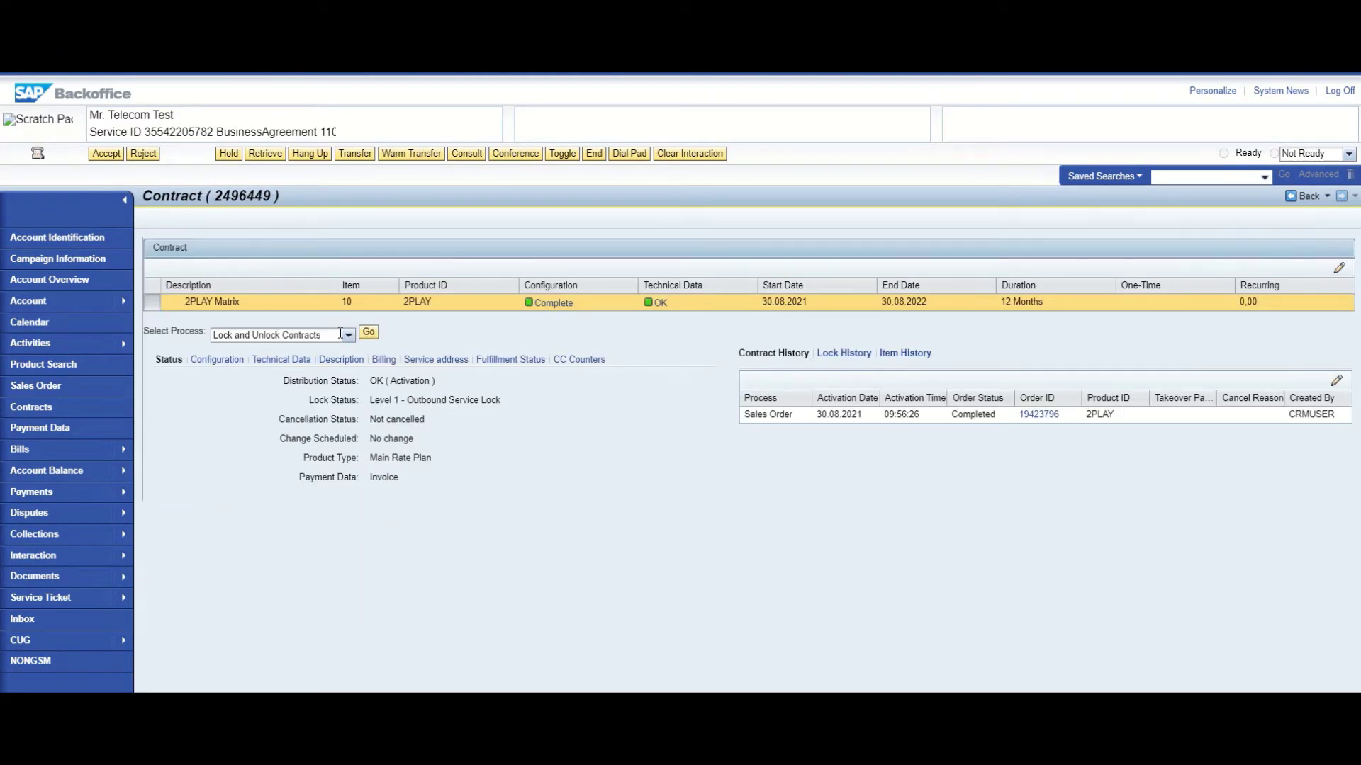
click(369, 333)
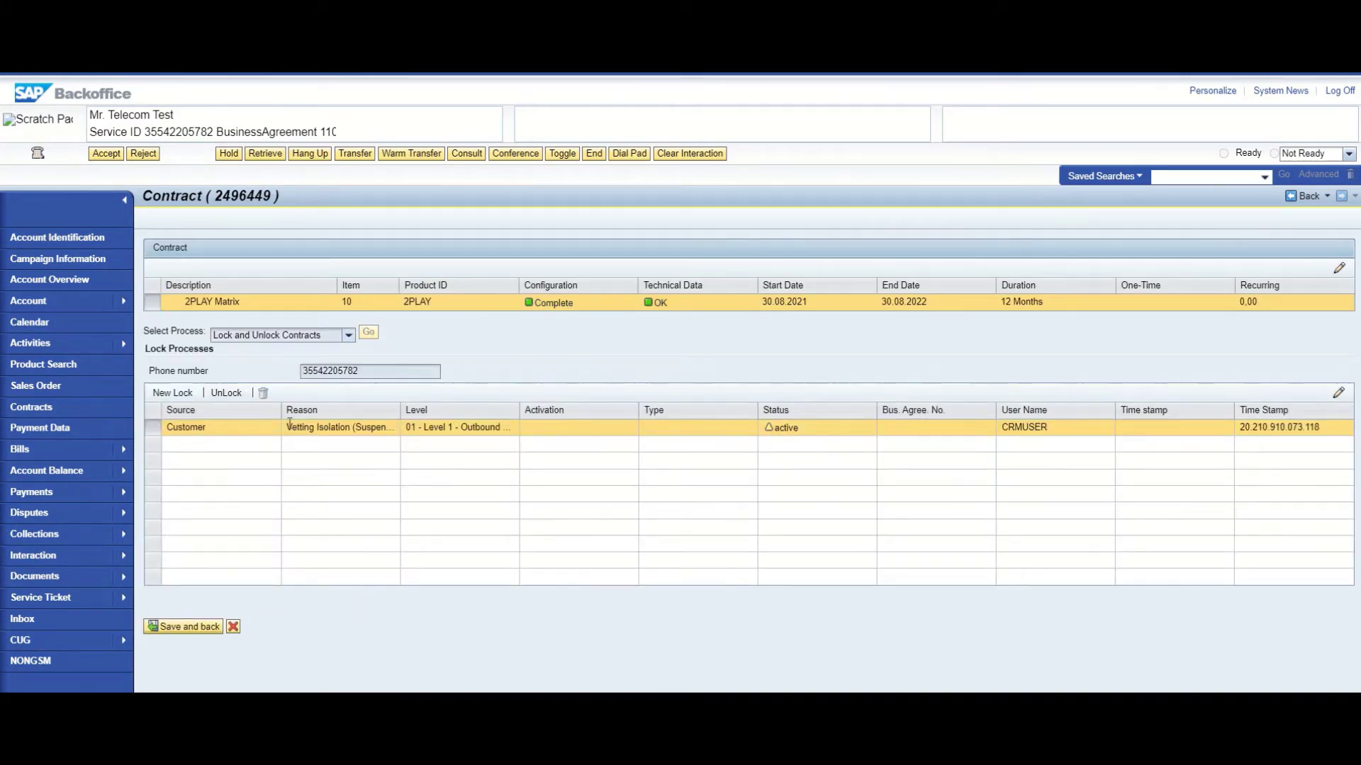
click(226, 393)
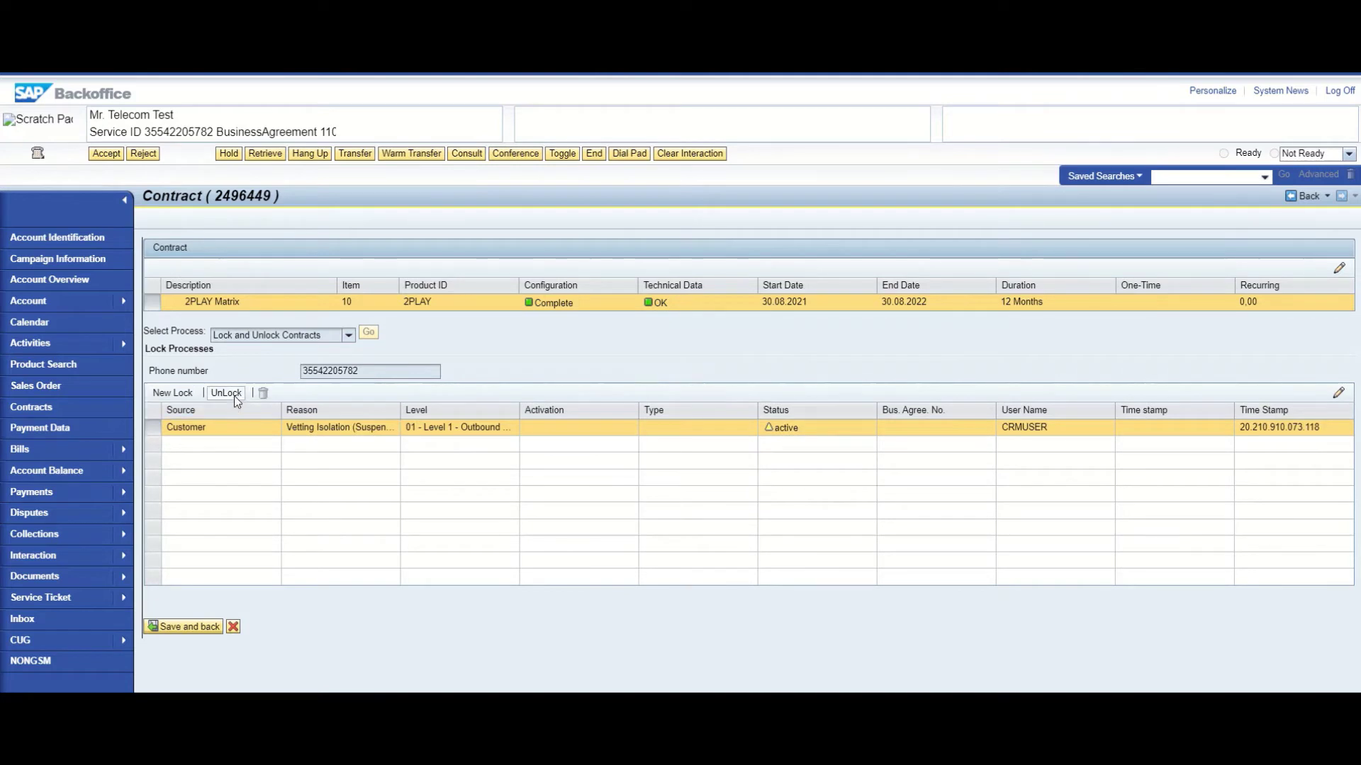
Set the activation date of the new unlock entry to 16.09.2021
click(324, 441)
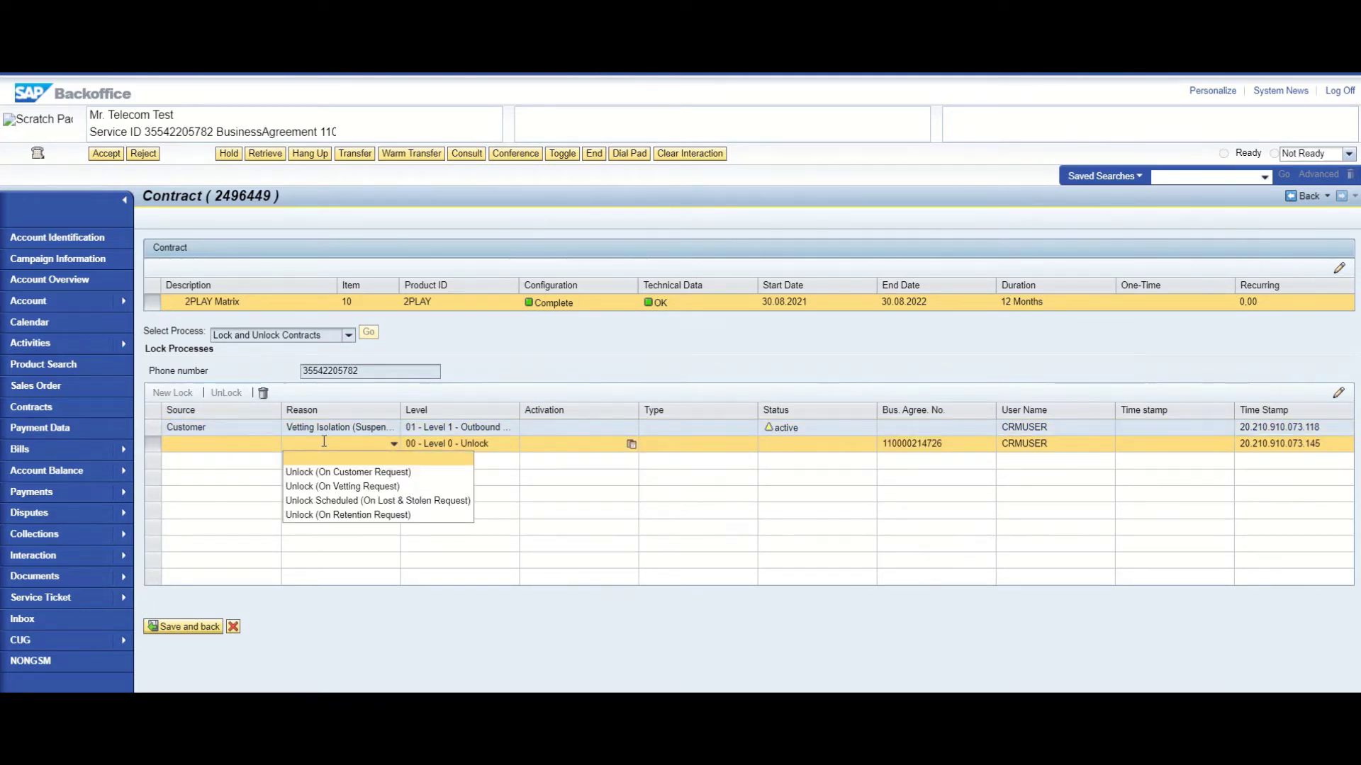
click(526, 384)
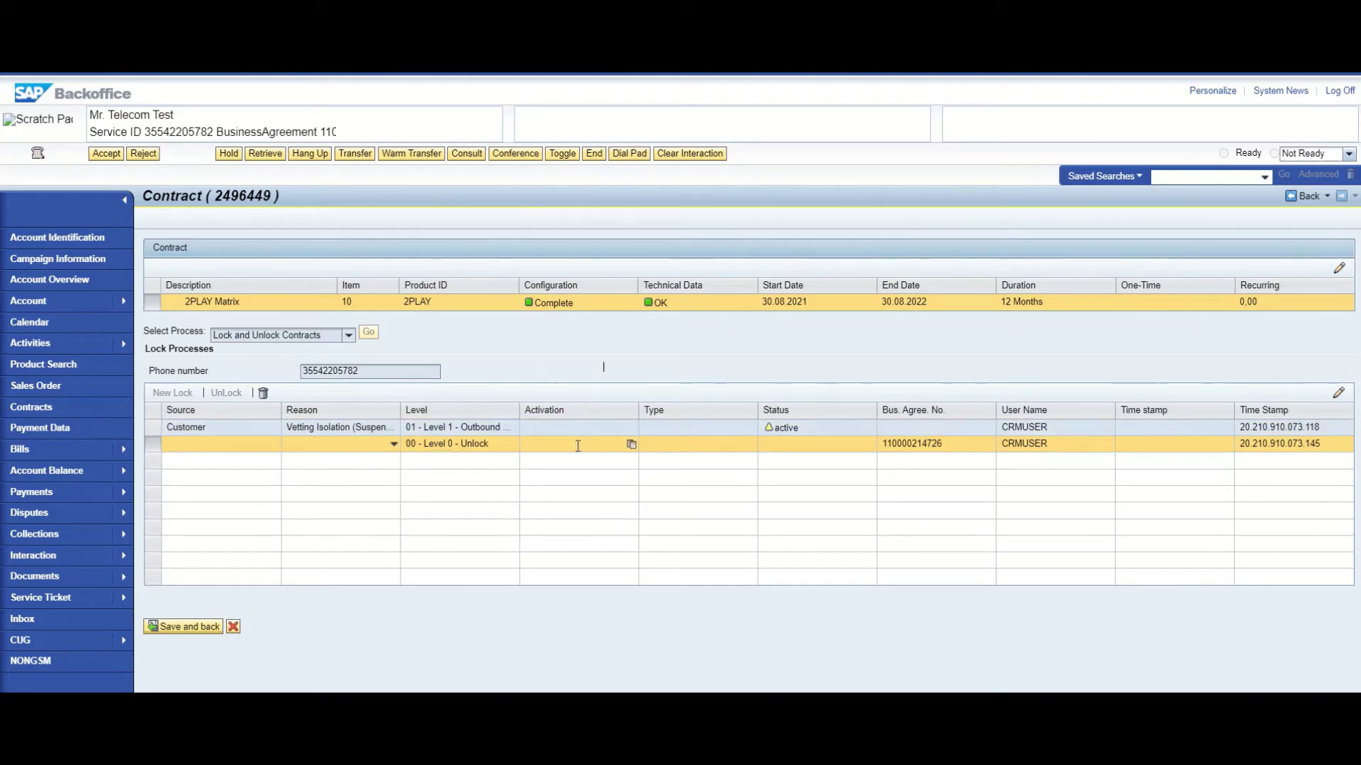
click(631, 444)
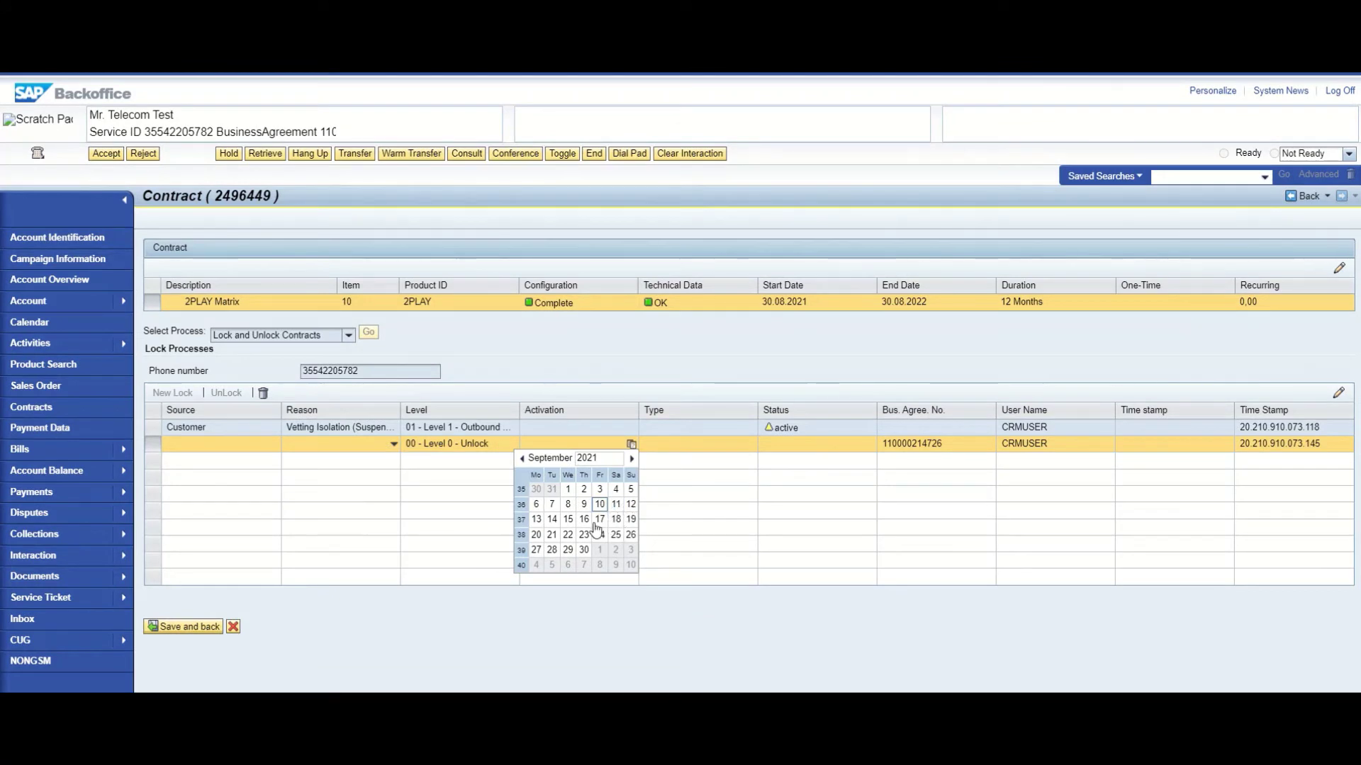
click(584, 520)
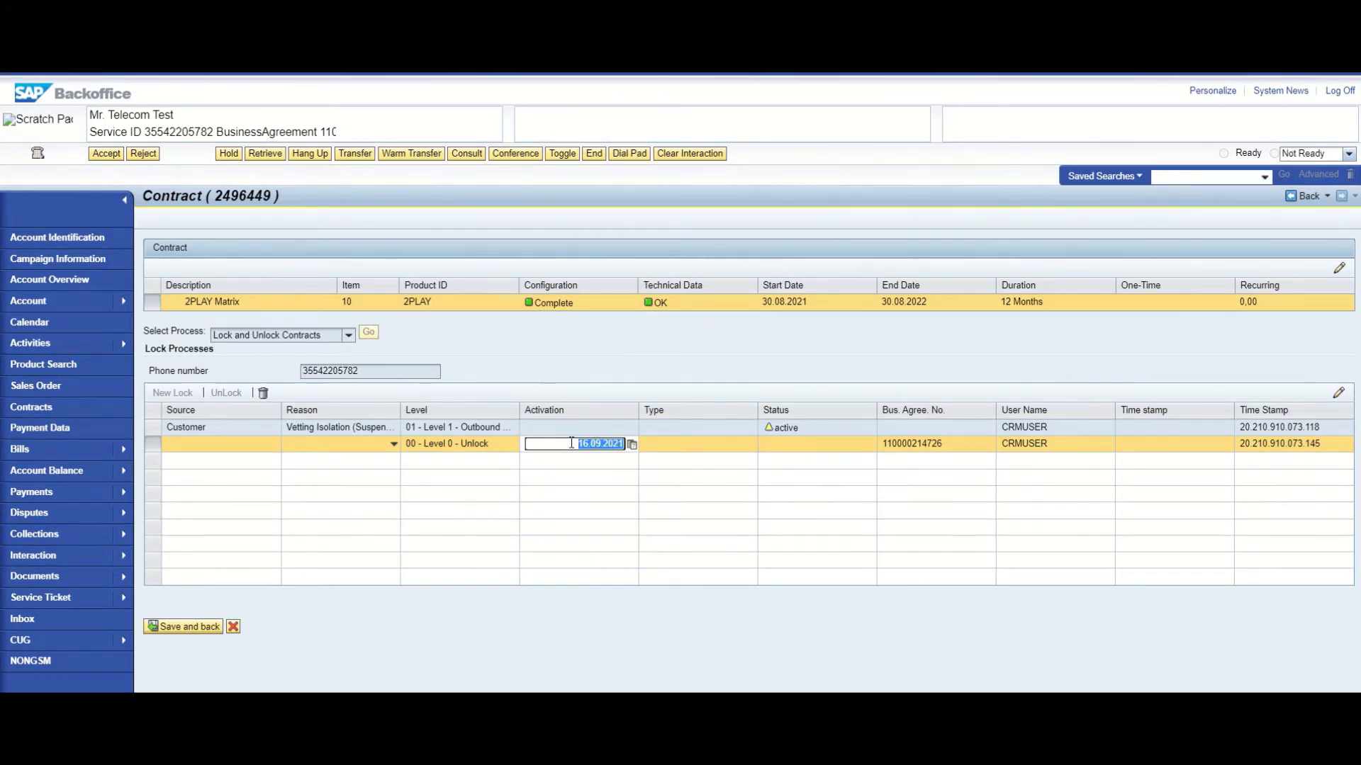
Try the unlock entry's reasons Unlock (On Customer Request) and Unlock (On Vetting Request)
click(393, 445)
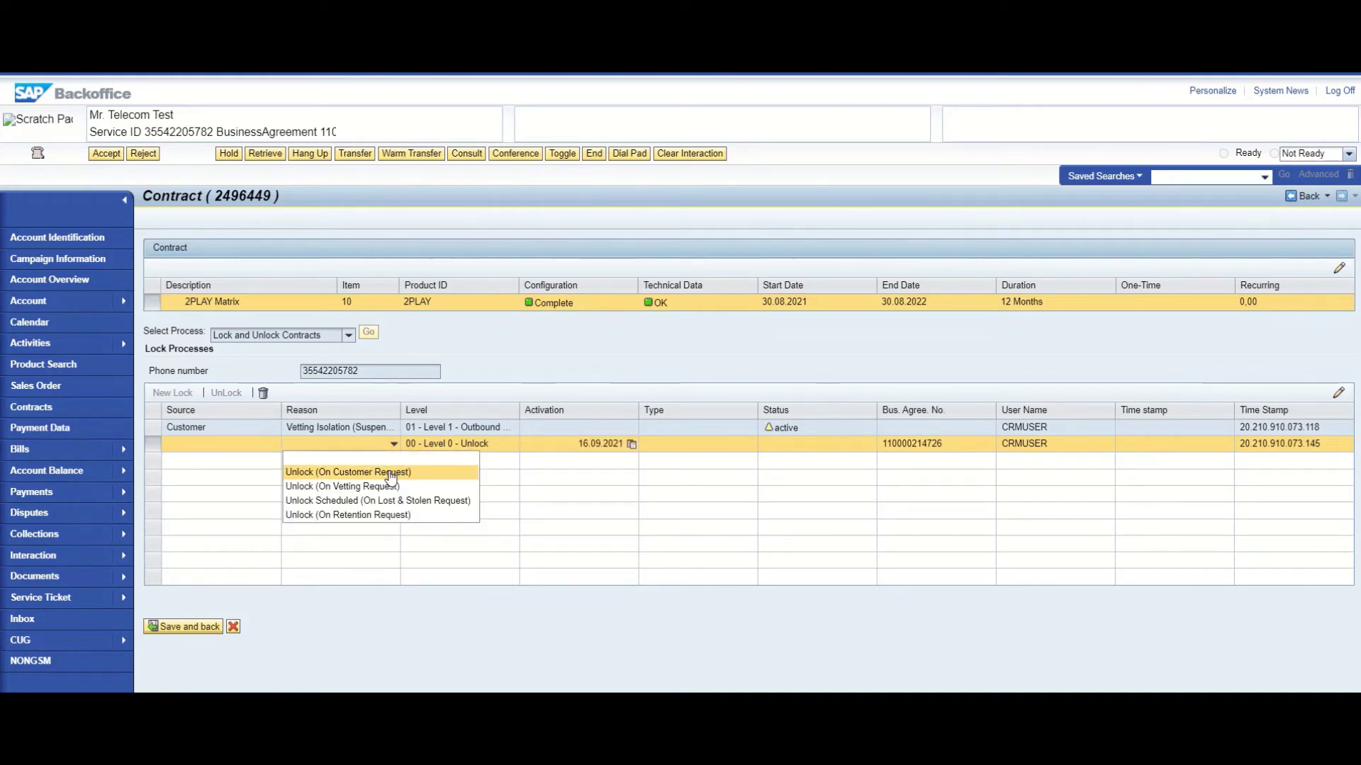
click(394, 472)
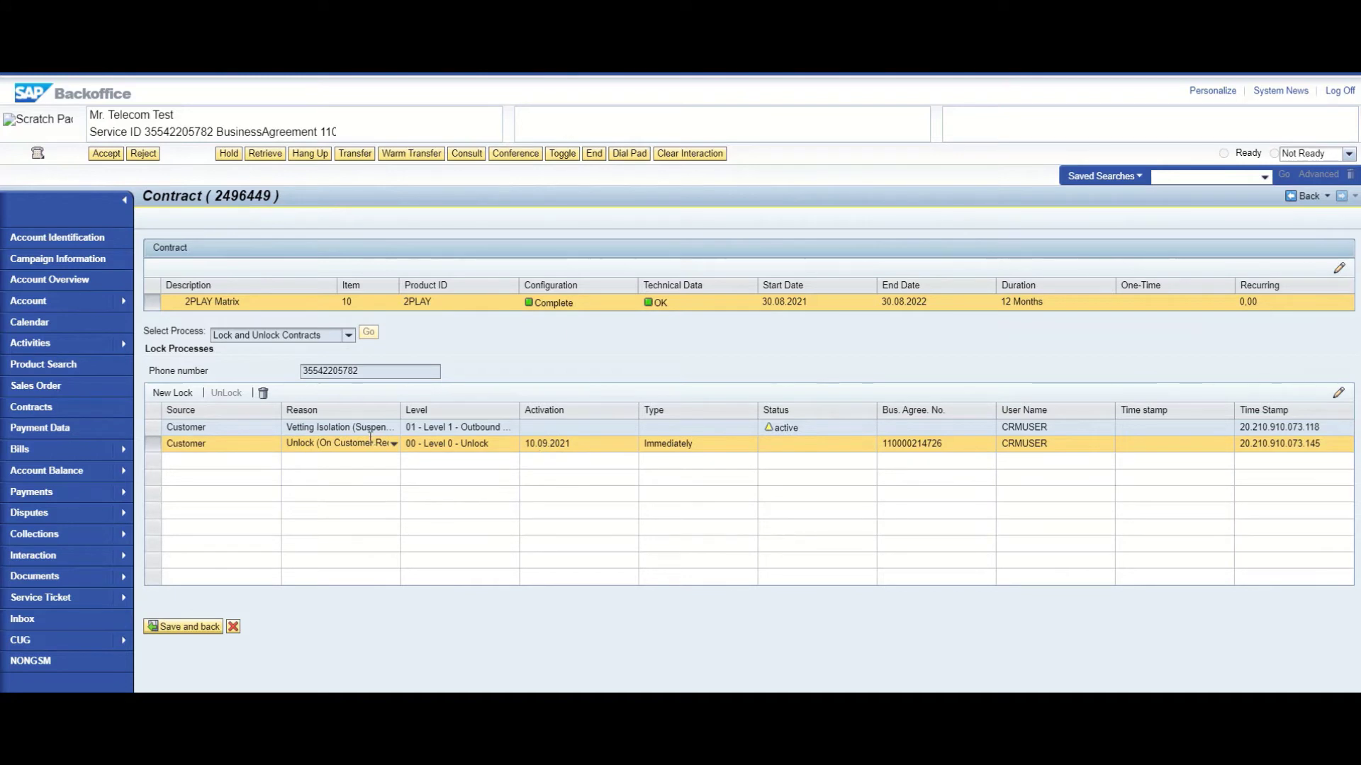
click(393, 443)
click(367, 486)
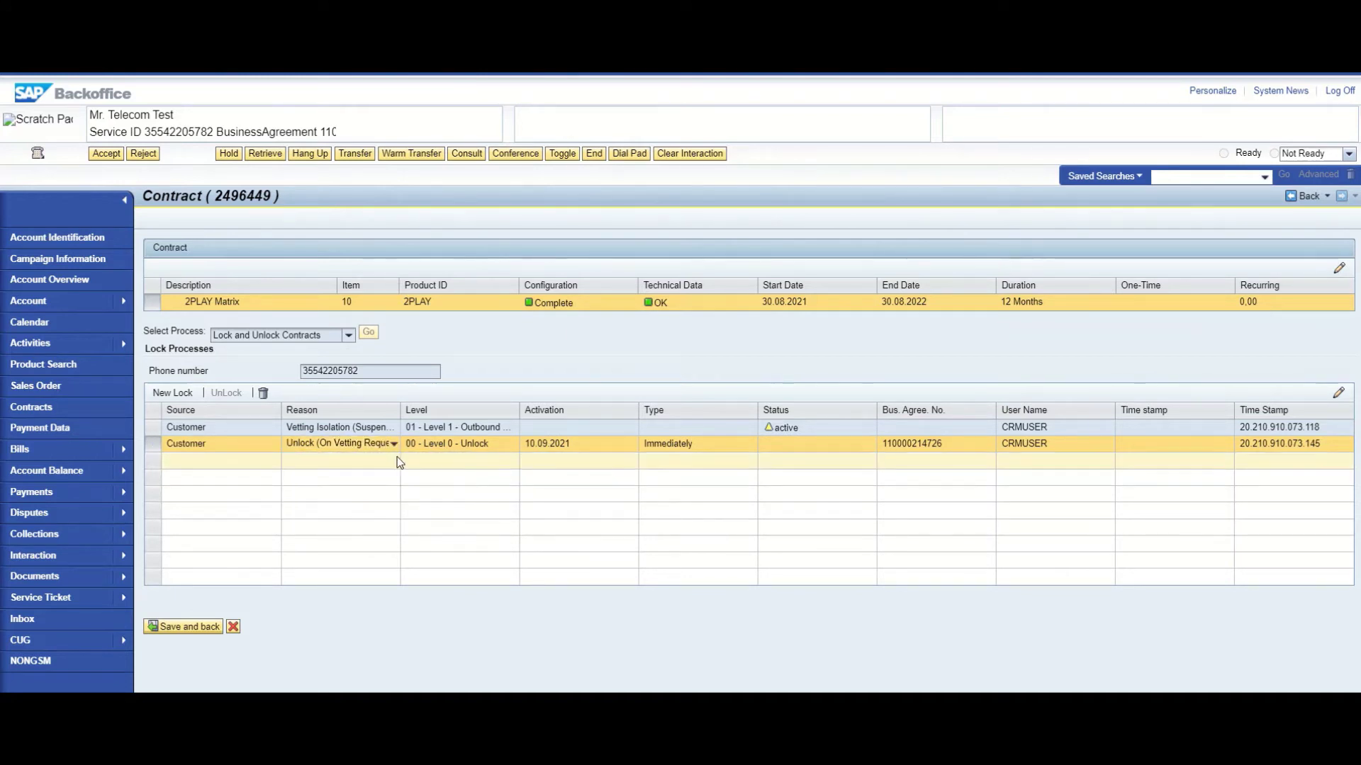
Try the reason Unlock Scheduled (On Lost & Stolen Request) for the unlock entry with activation date 24.09.2021
click(393, 444)
click(383, 500)
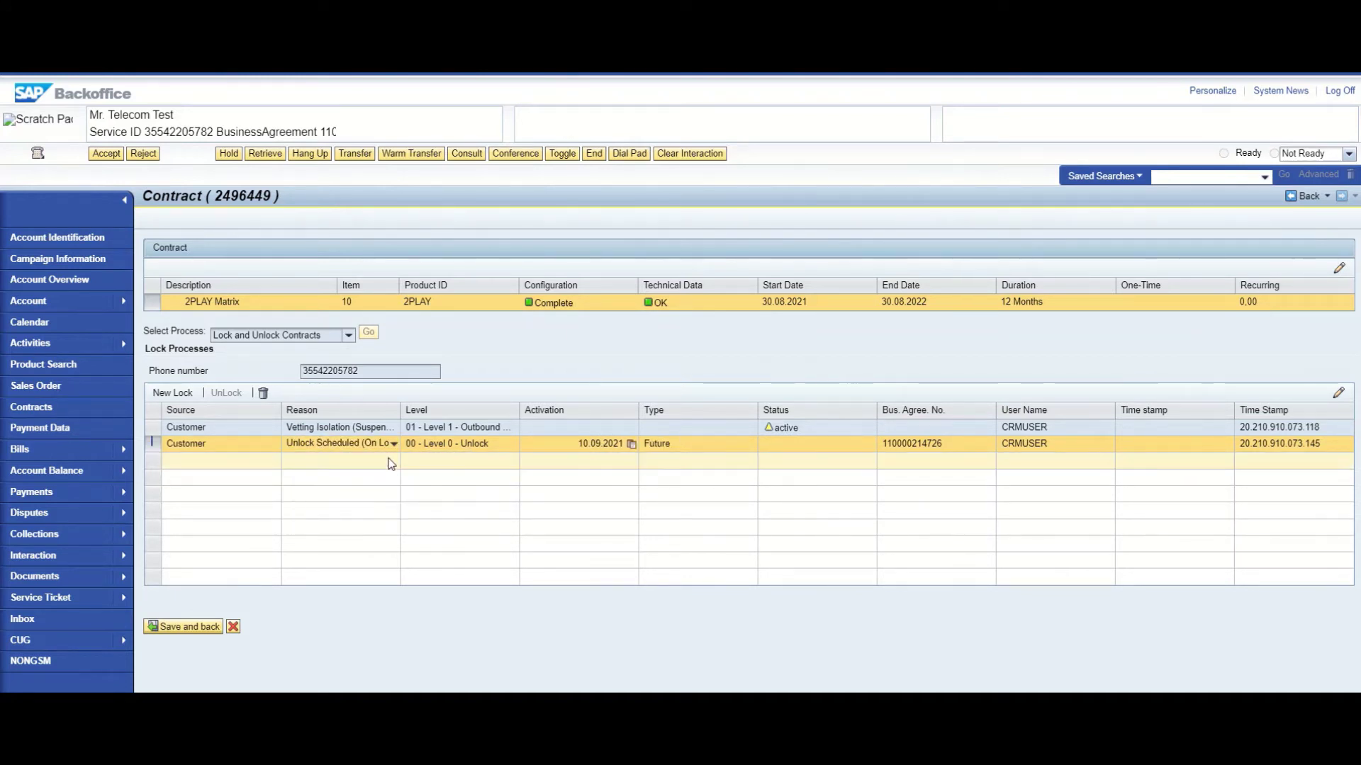
click(631, 444)
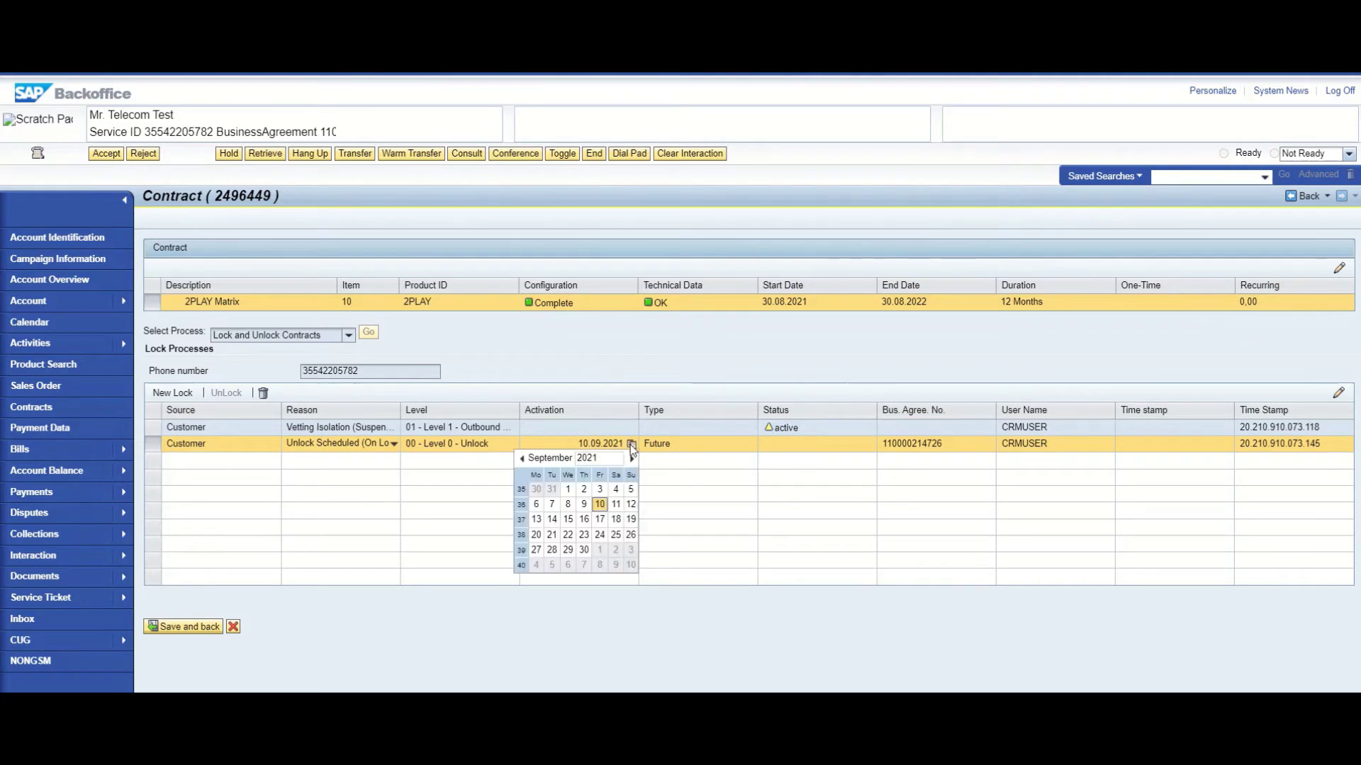
click(602, 541)
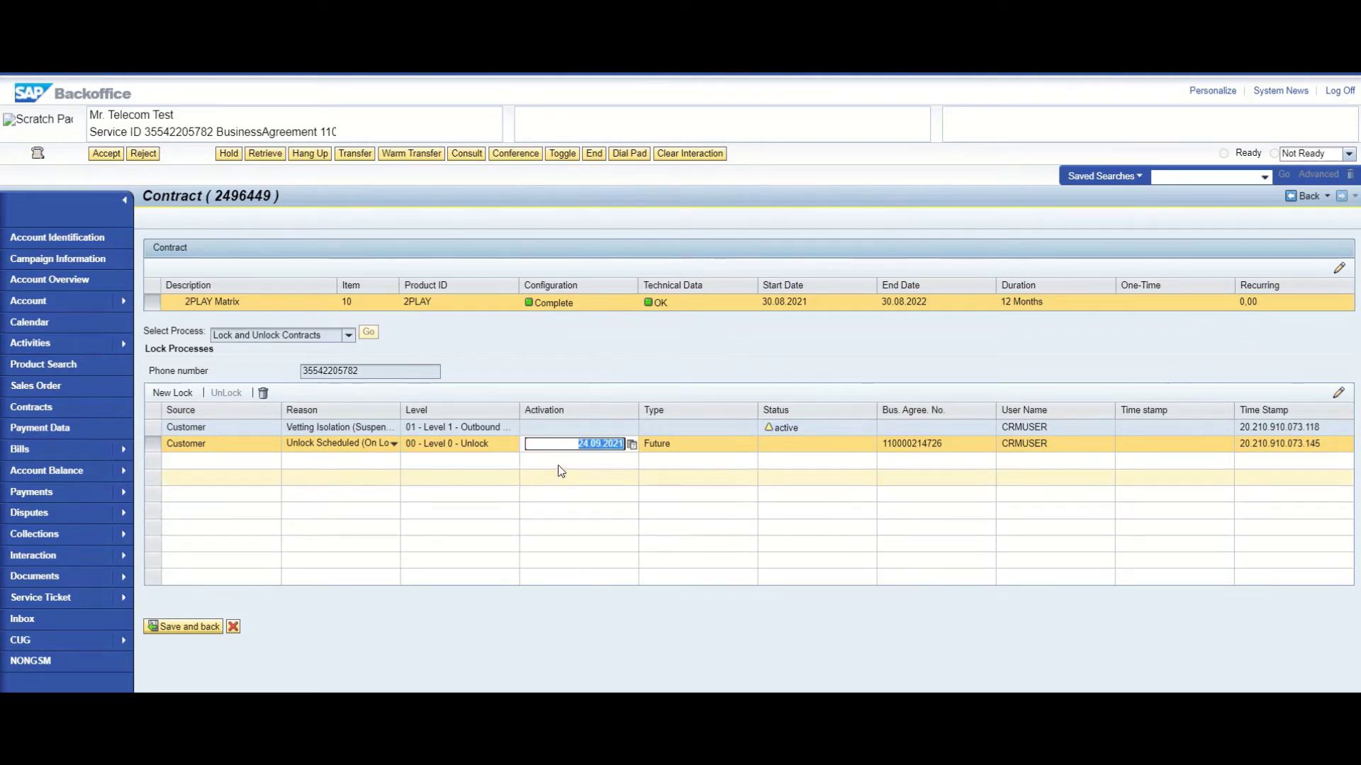
Try the reason Unlock (On Retention Request), and set the unlock entry's reason to Unlock (On Customer Request)
click(375, 444)
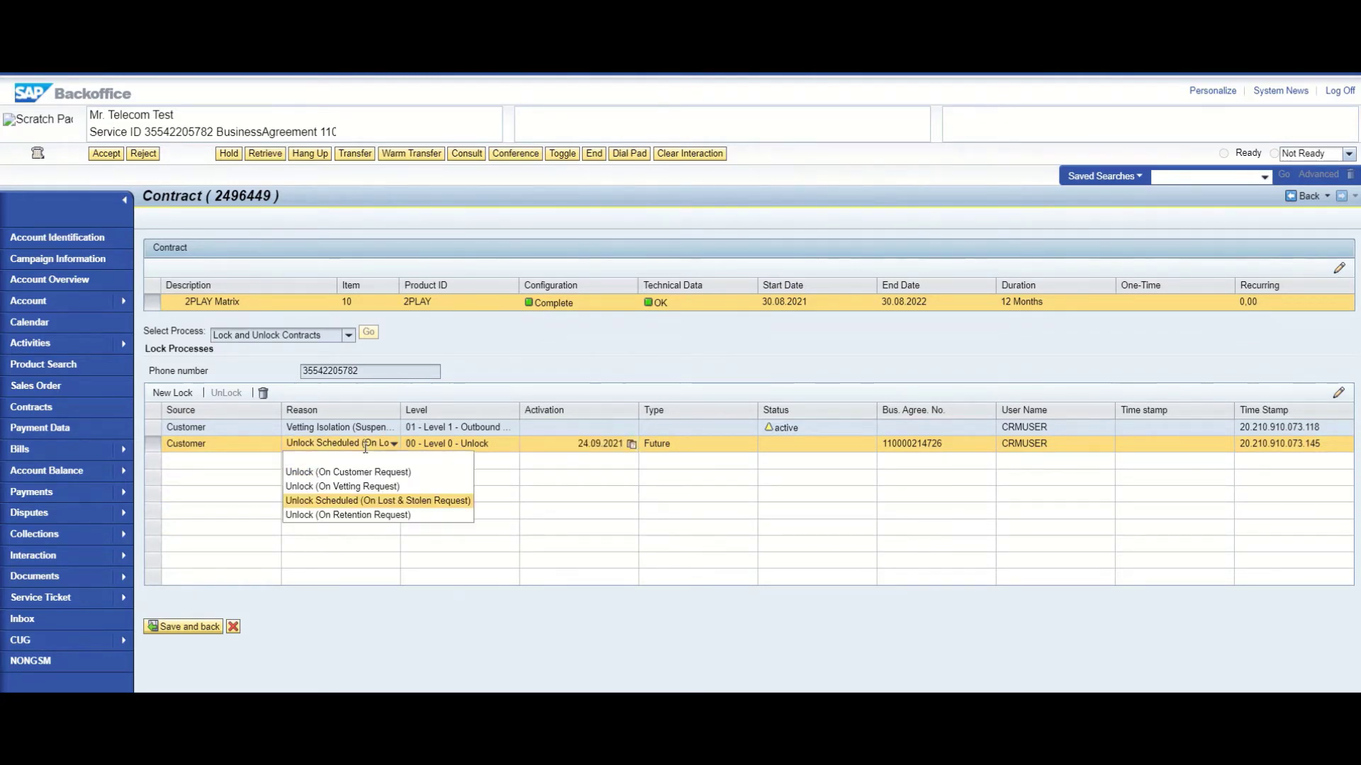
click(361, 515)
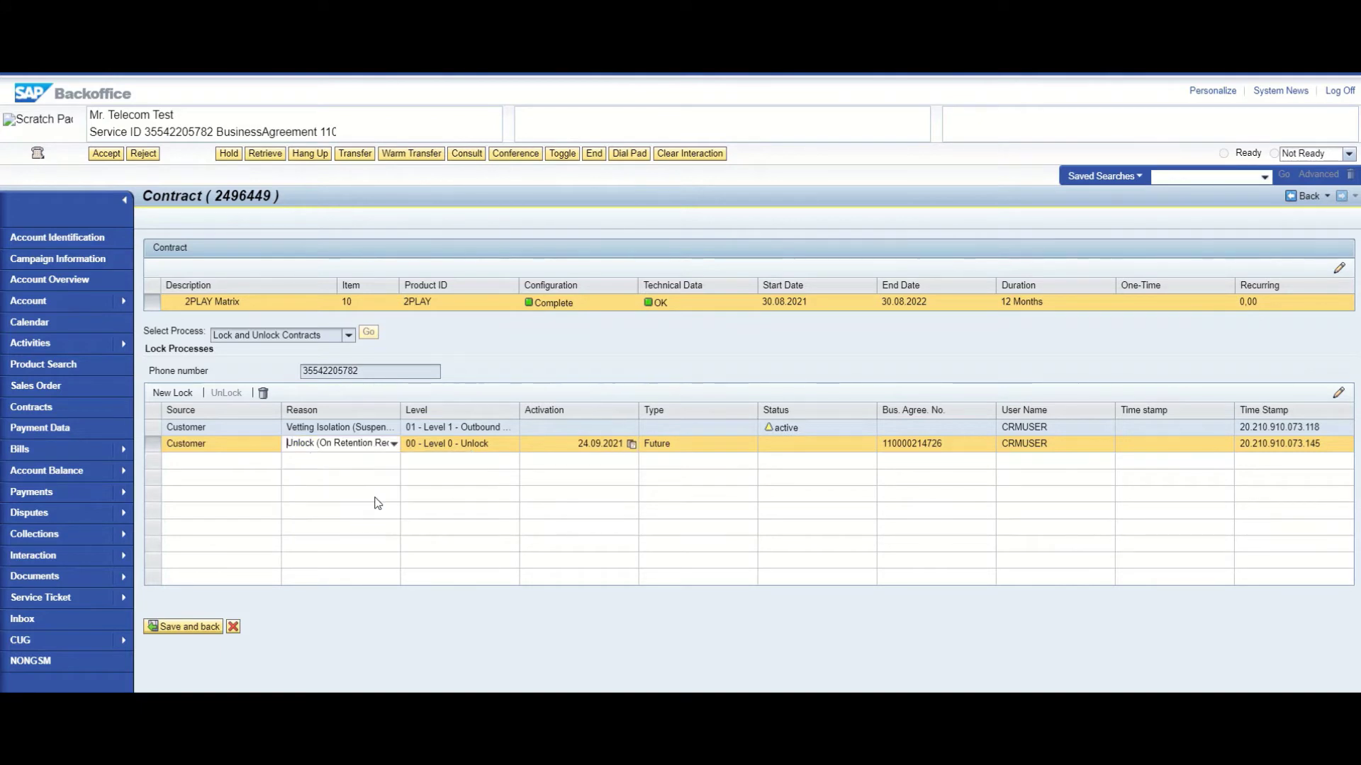
click(393, 444)
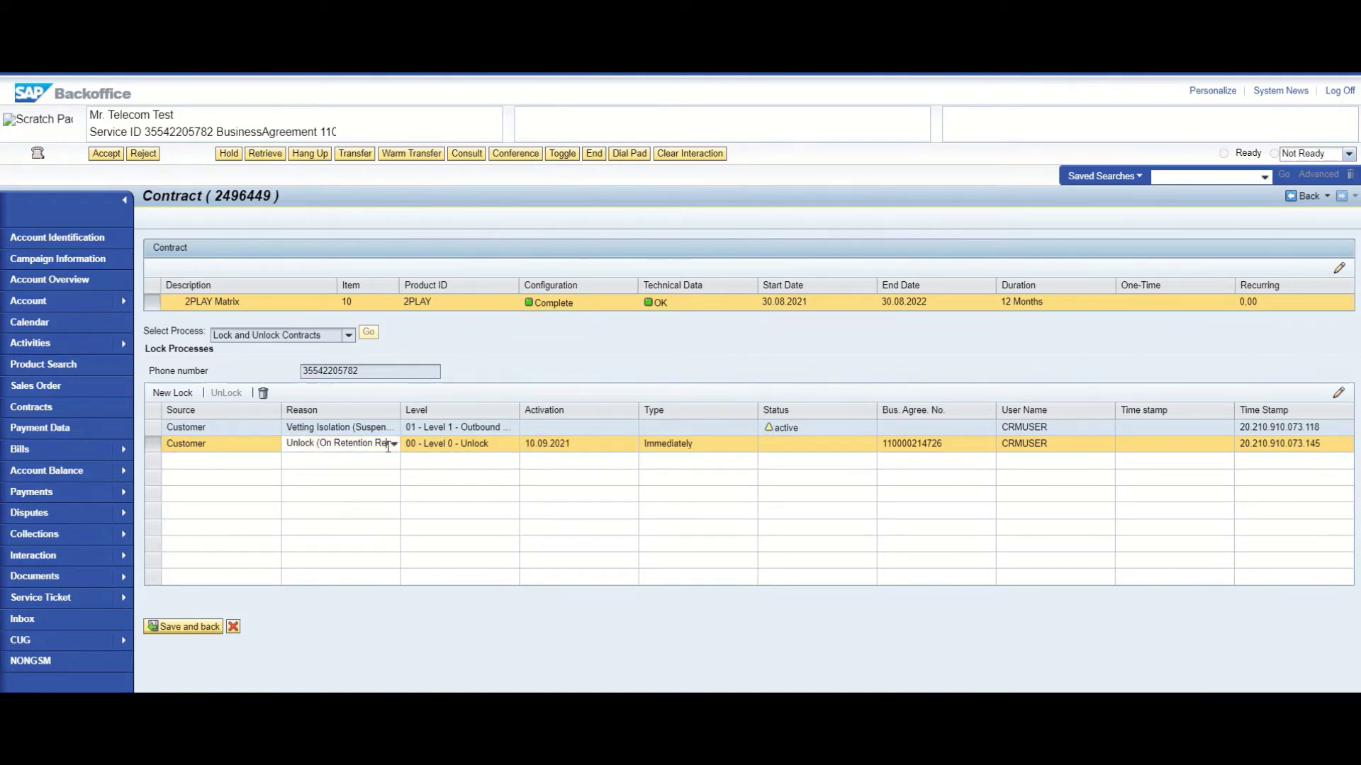
click(360, 471)
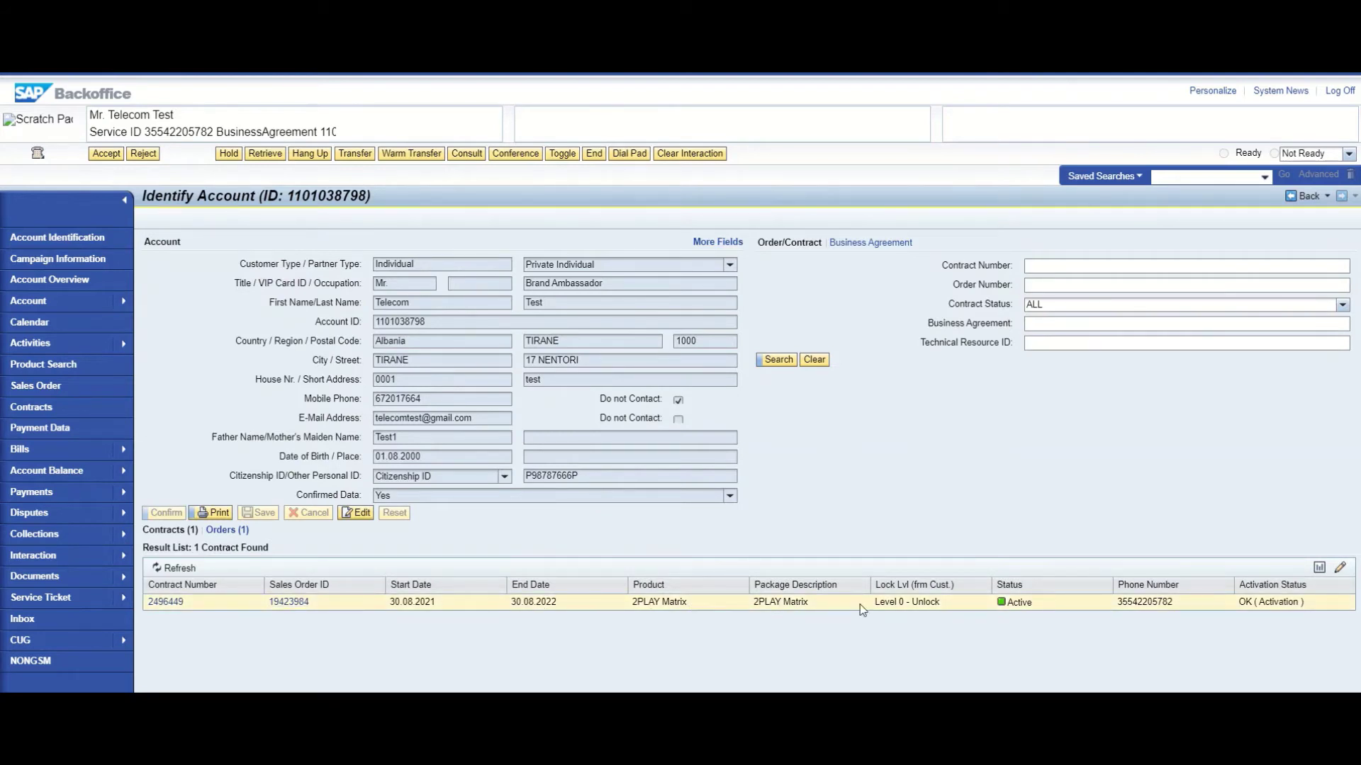
Check the contract's lock level in the account's contract list, and search for the account again using its copied account ID
drag(943, 604, 882, 606)
click(343, 638)
double_click(391, 321)
key(ctrl+c)
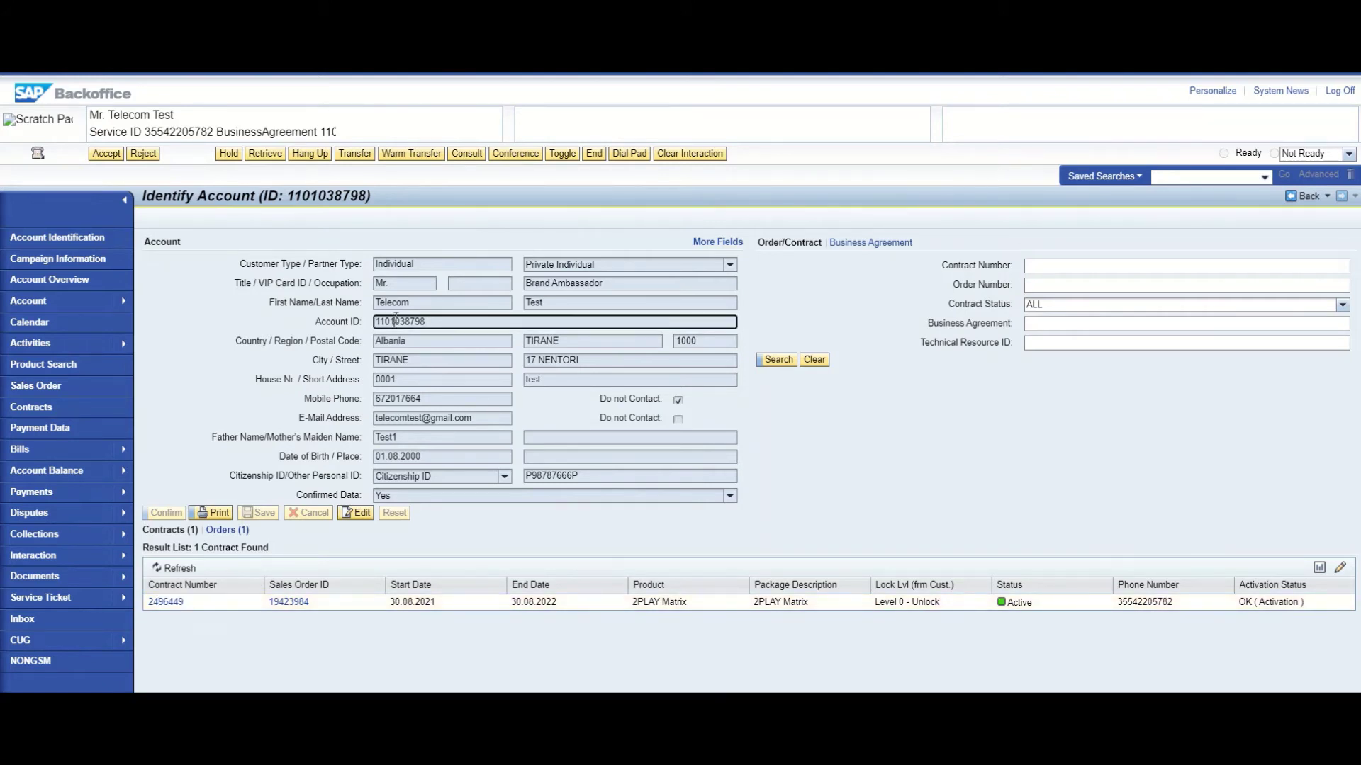
click(445, 276)
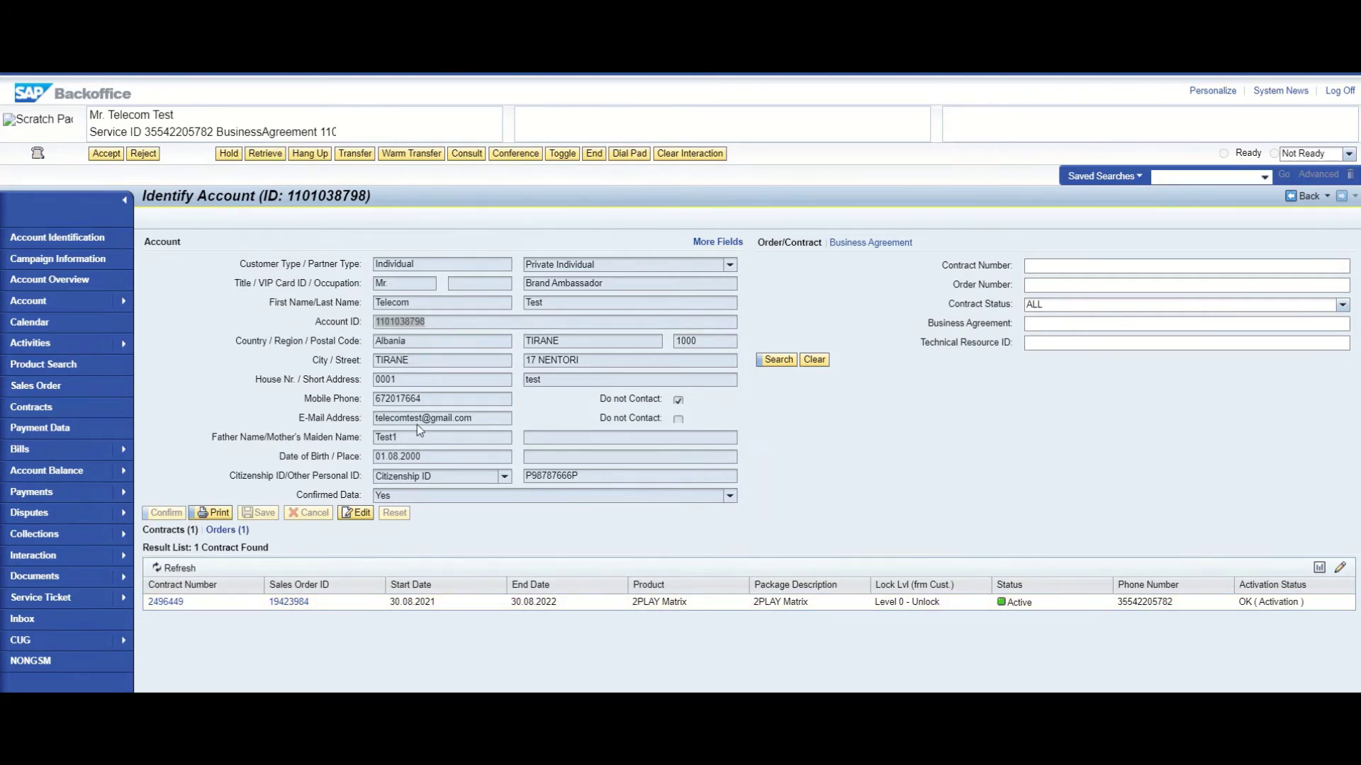
click(679, 428)
double_click(386, 302)
key(ctrl+v)
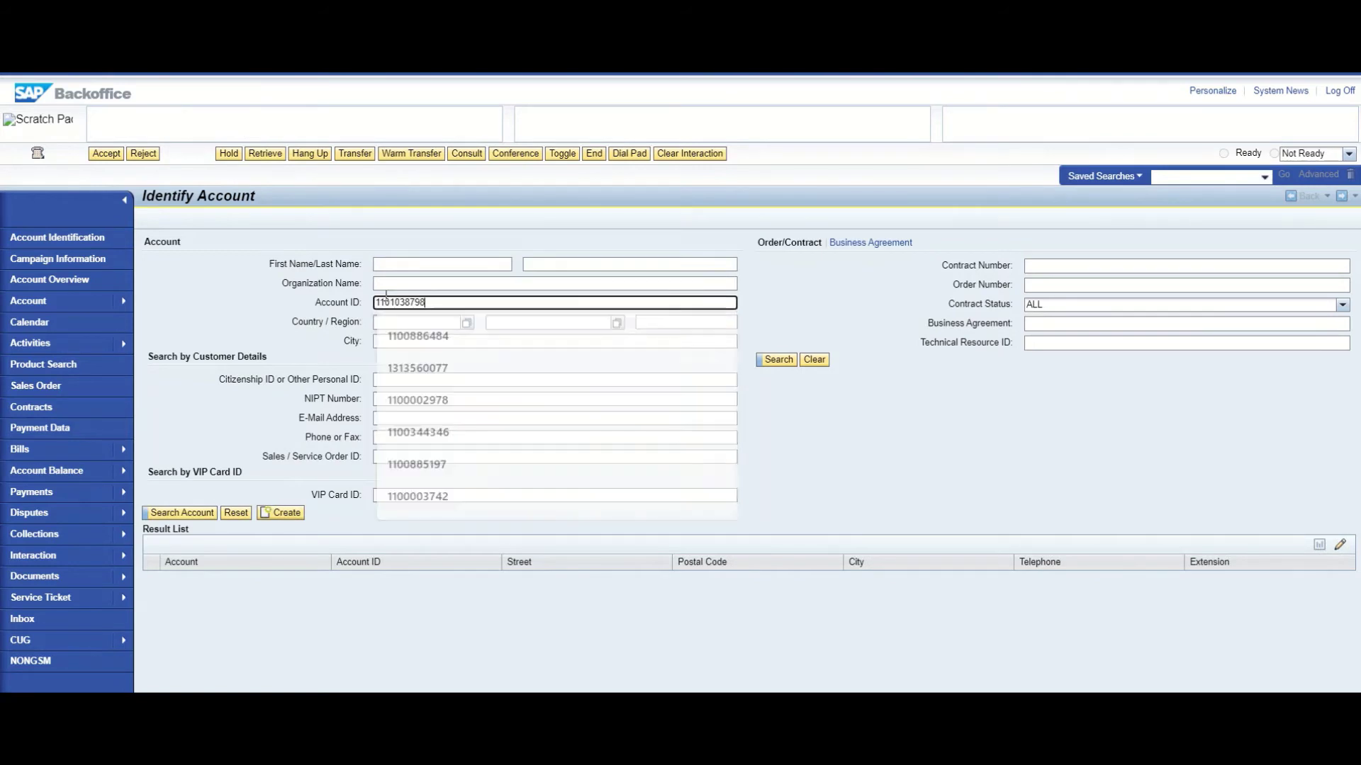
key(Return)
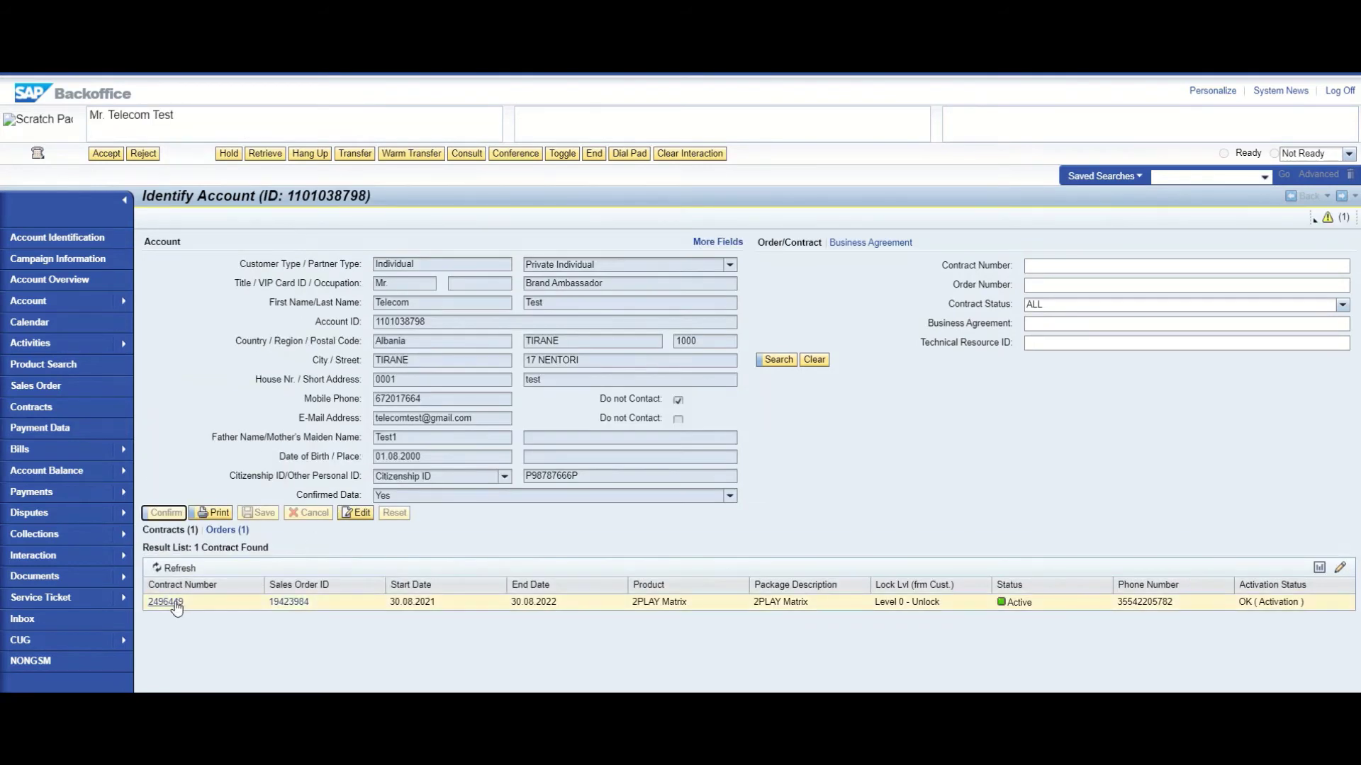
Open the 2PLAY Matrix contract, start its Lock and Unlock Contracts process, and add a new lock with reason Lost / Stolen (Disconnected)
click(170, 603)
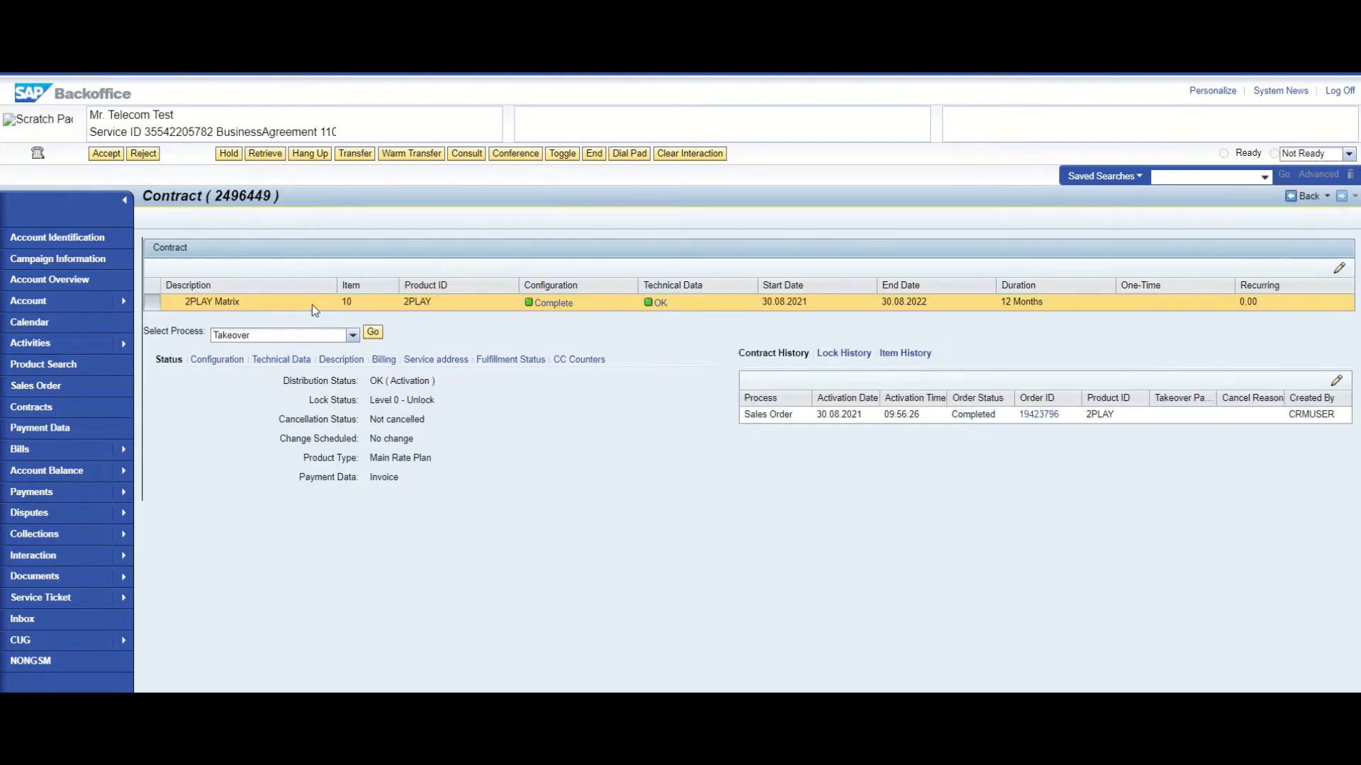
click(278, 335)
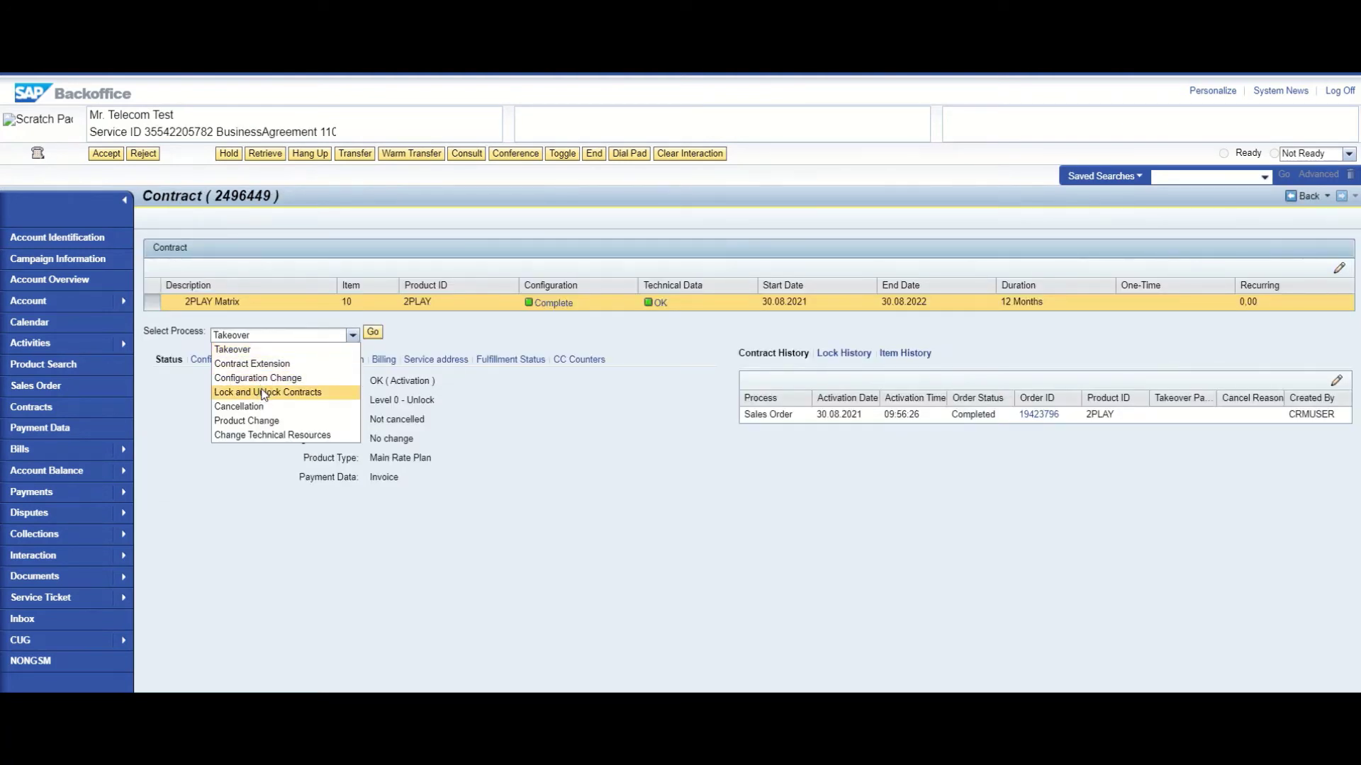
click(264, 394)
click(372, 331)
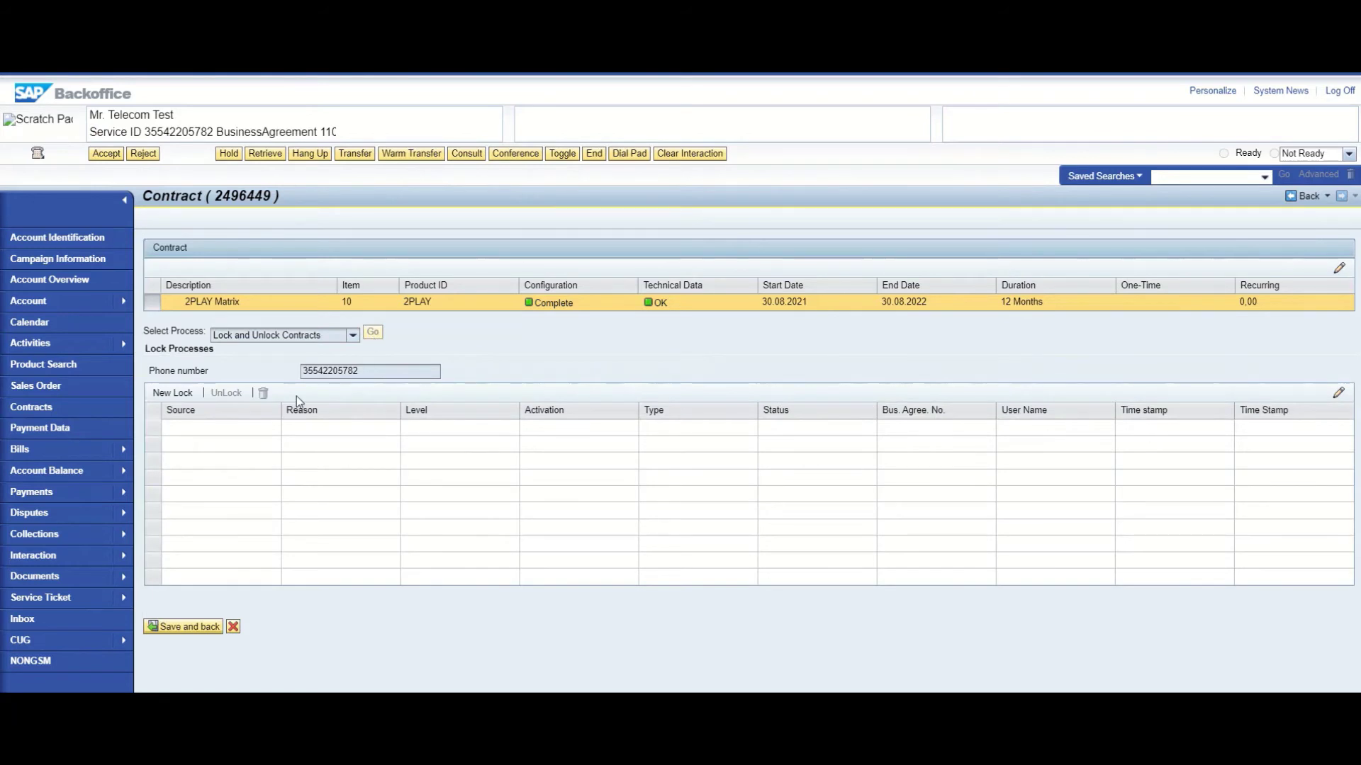
click(186, 397)
click(341, 427)
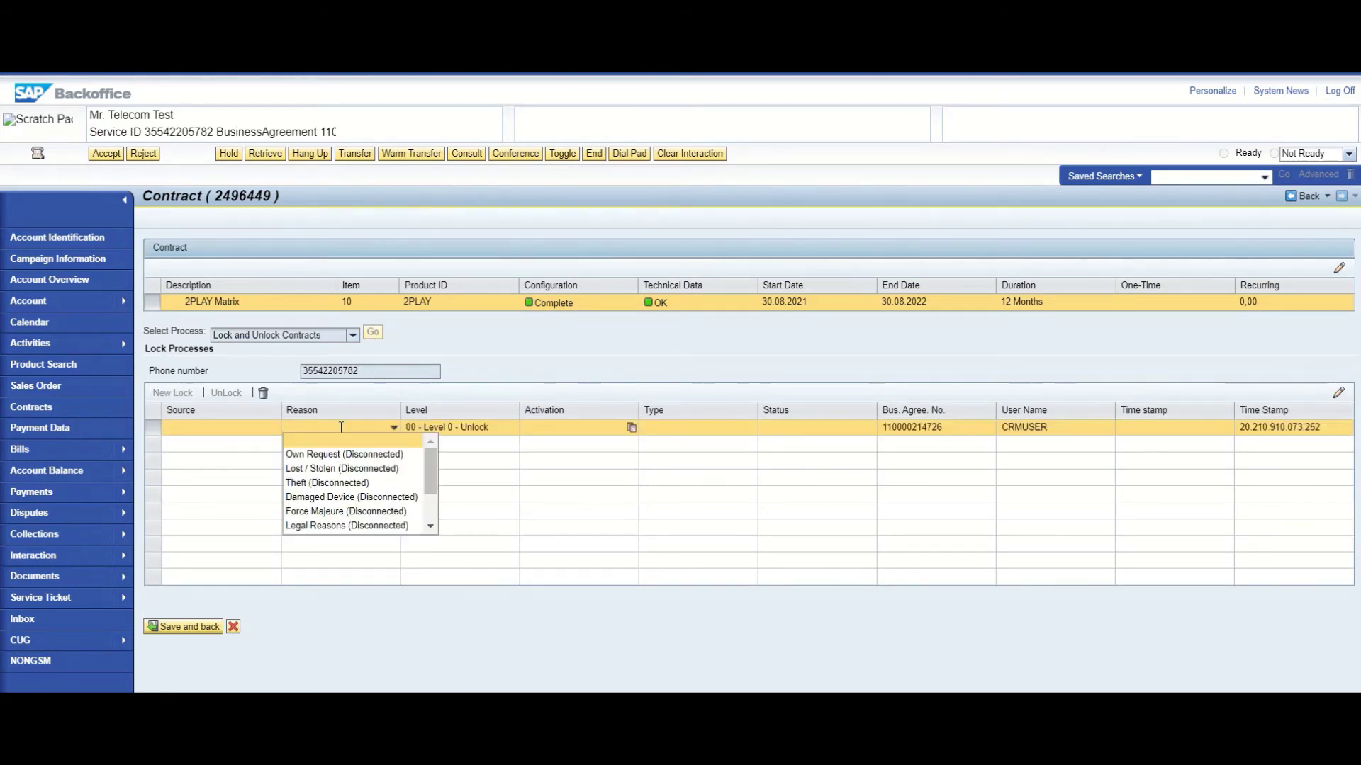
click(359, 469)
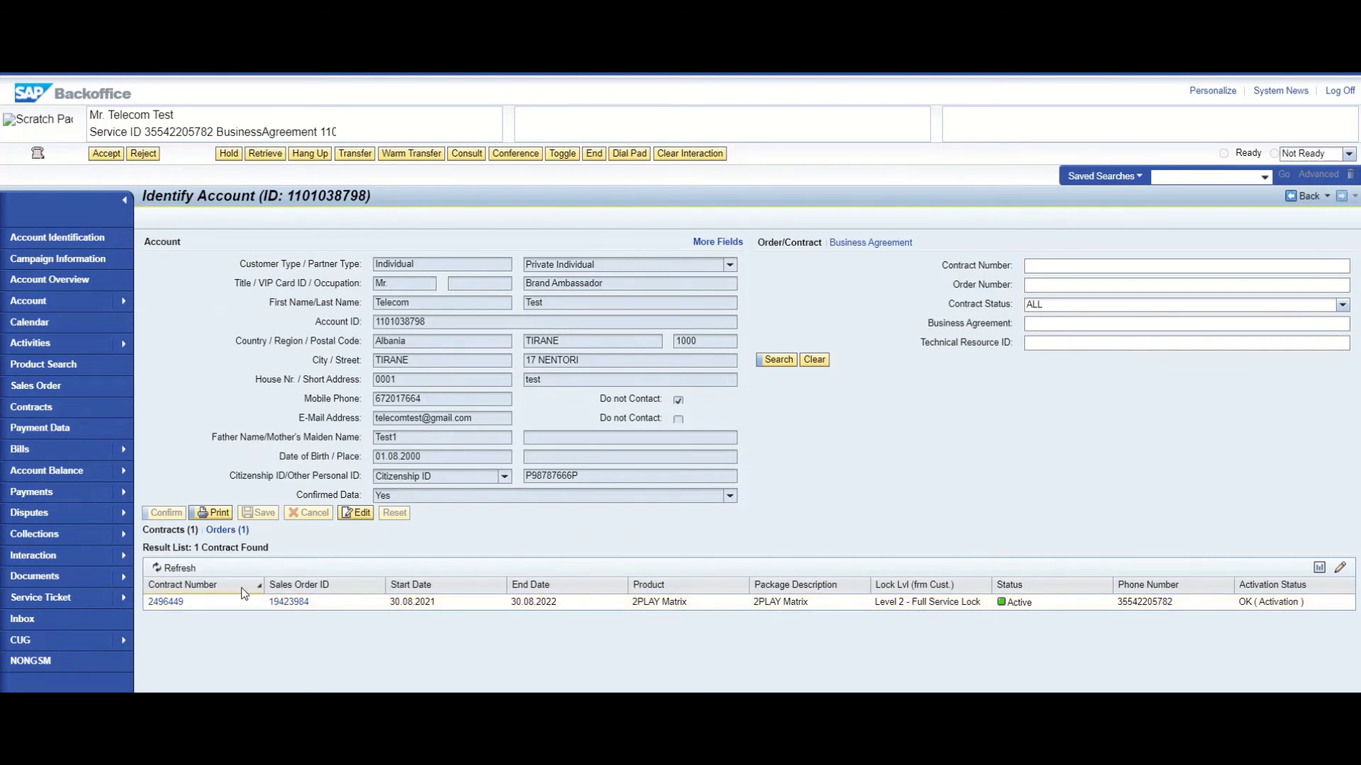
Reopen the locked contract, add an unlock entry with reason Unlock (On Customer Request), and save it
click(170, 602)
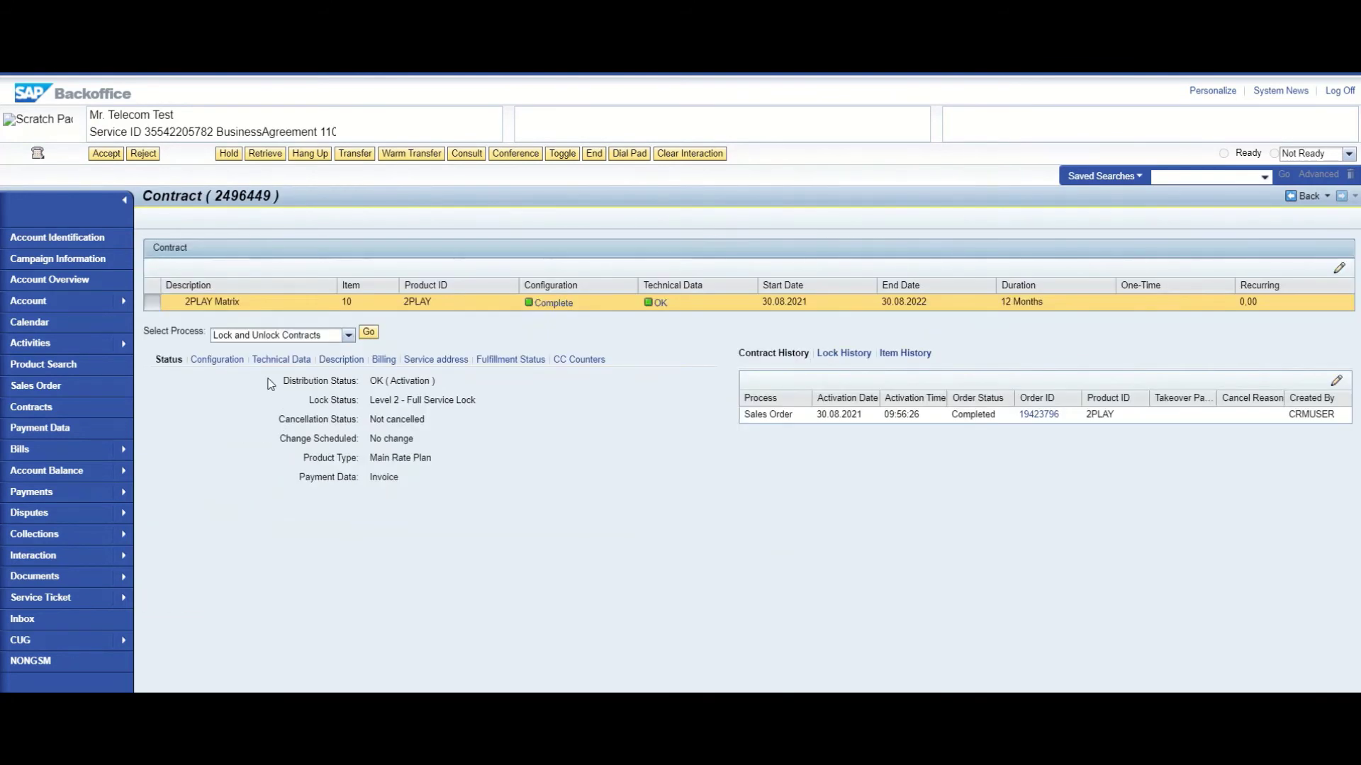
click(368, 332)
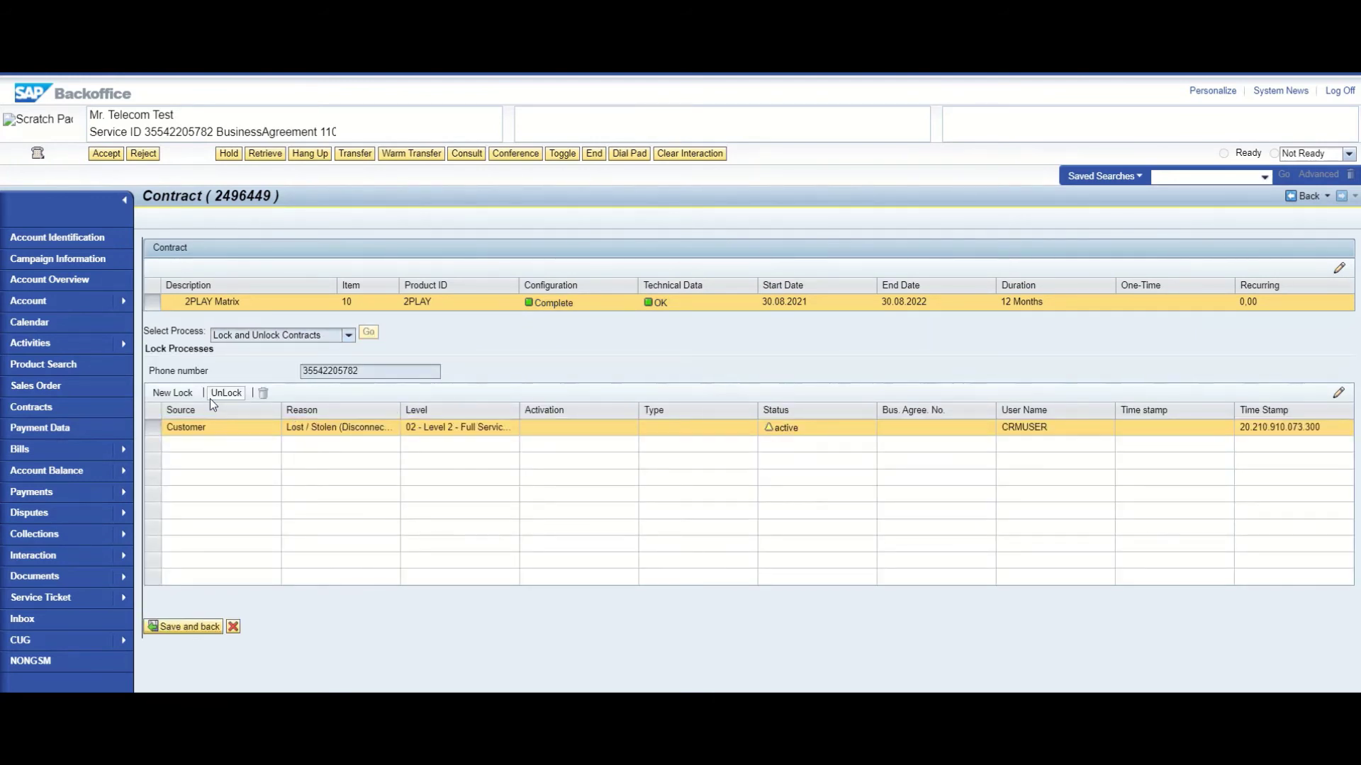
click(227, 393)
click(310, 443)
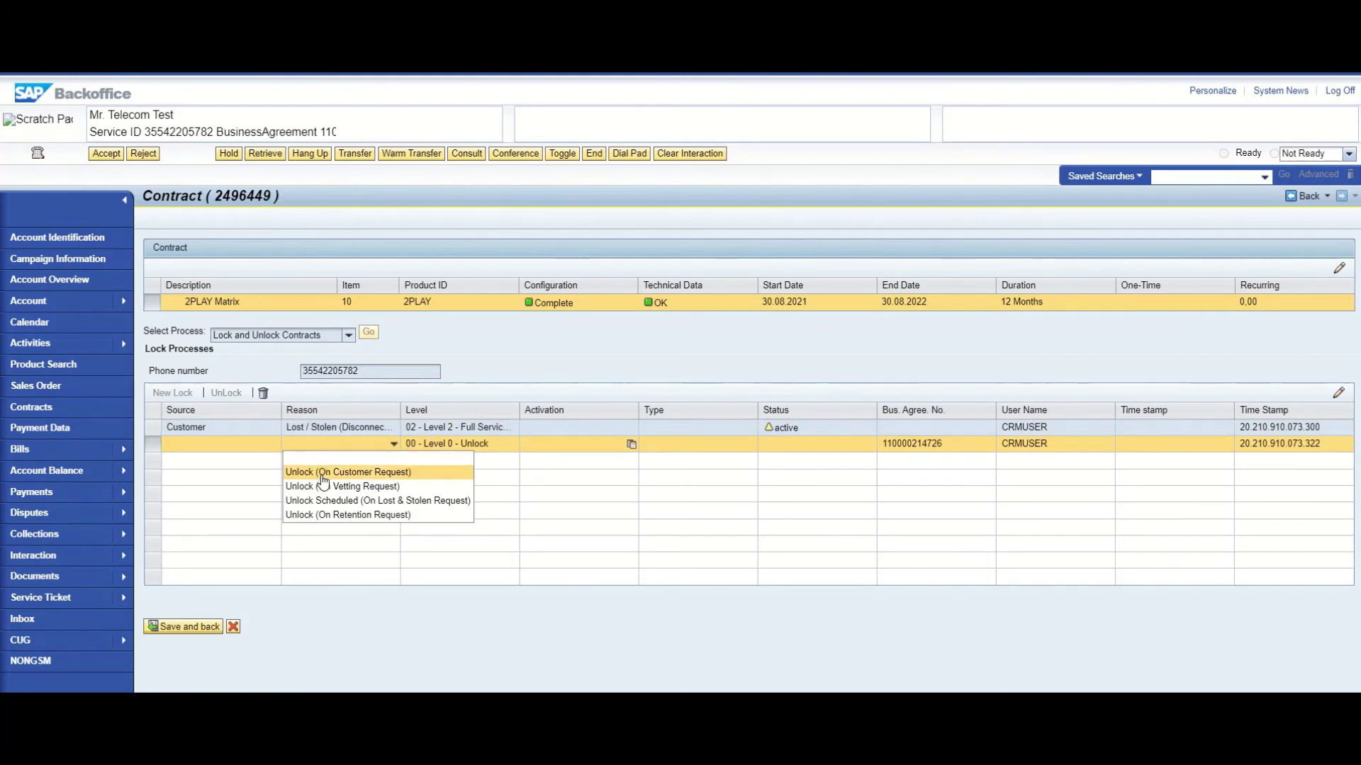
click(324, 474)
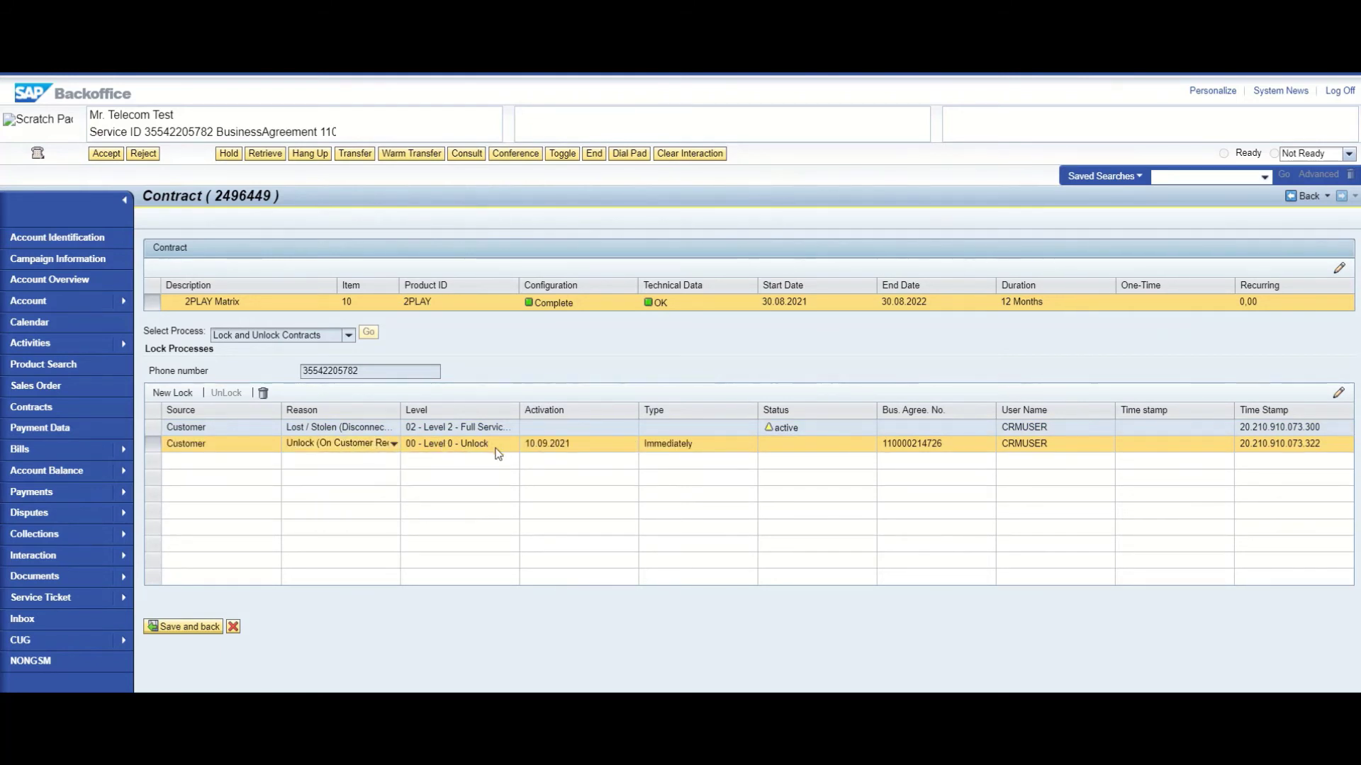
double_click(682, 444)
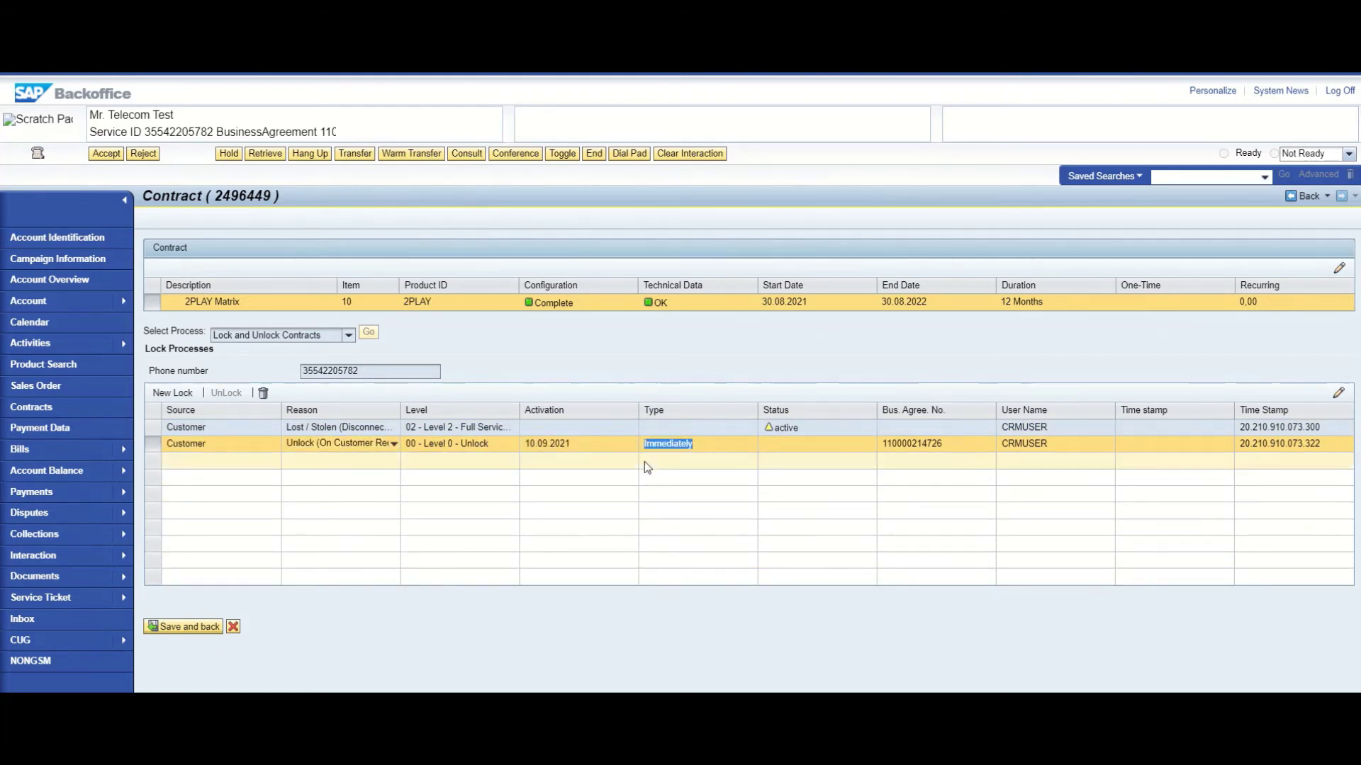
click(210, 628)
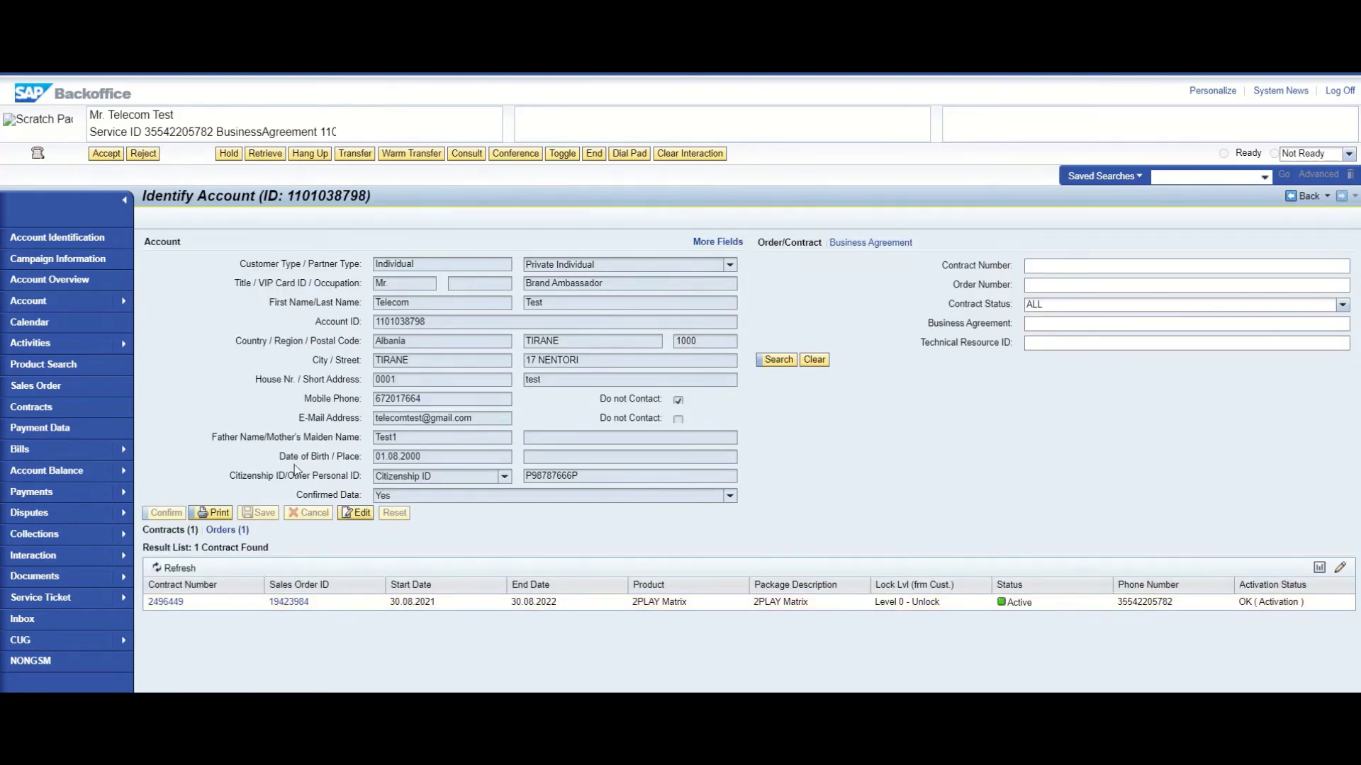
Start the contract's Lock and Unlock Contracts process again and add a new lock entry
click(282, 333)
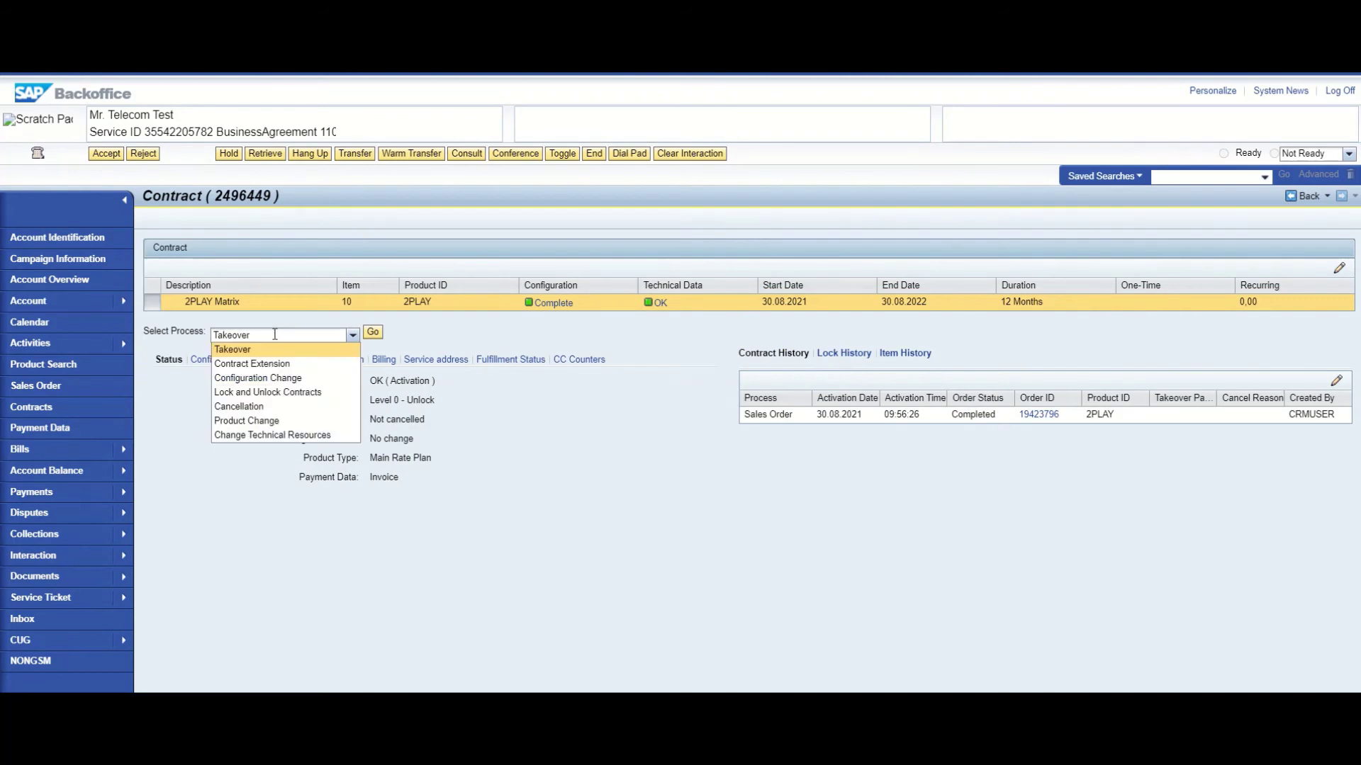
click(273, 392)
click(372, 331)
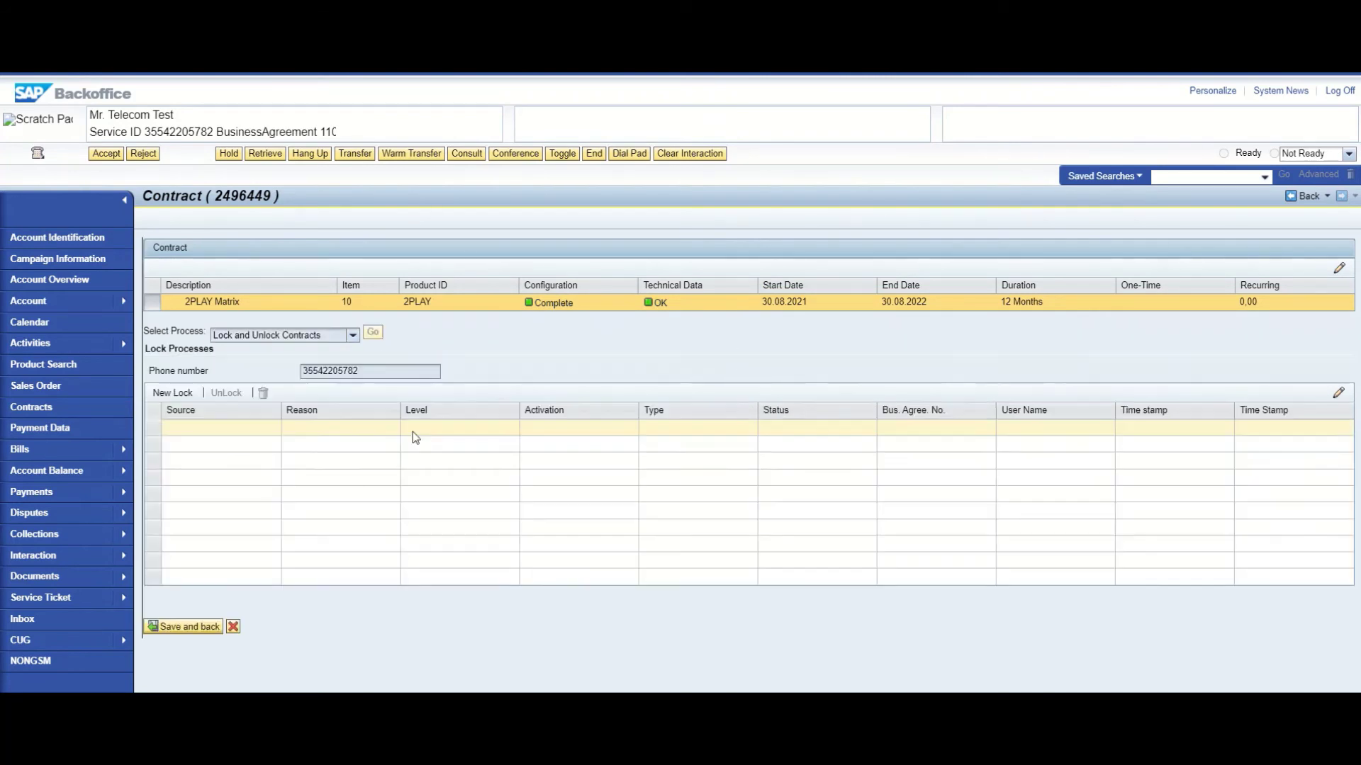
click(174, 393)
click(307, 428)
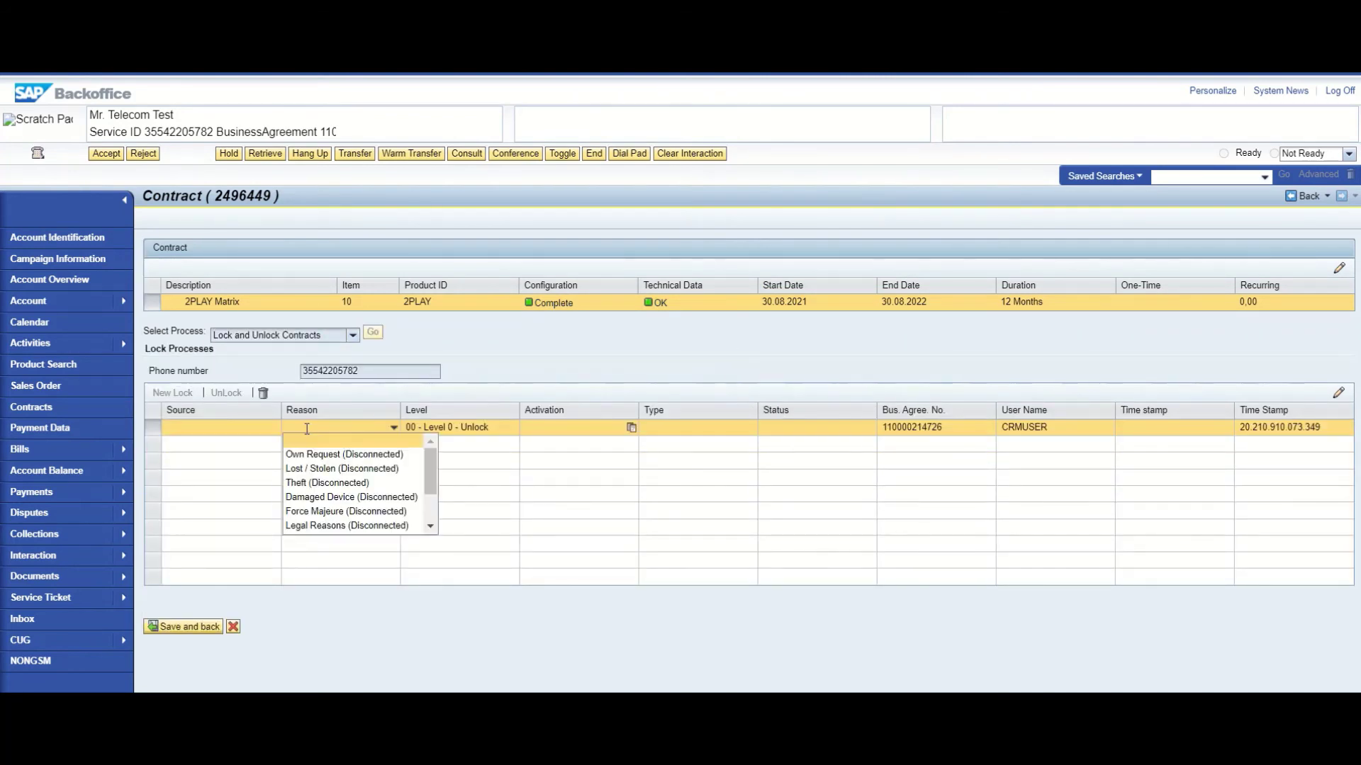
Try the reasons Vetting Isolation (Disconnected) and Vetting Isolation (Suspended) for the new lock entry
scroll(348, 489, down, 3)
click(348, 512)
click(394, 427)
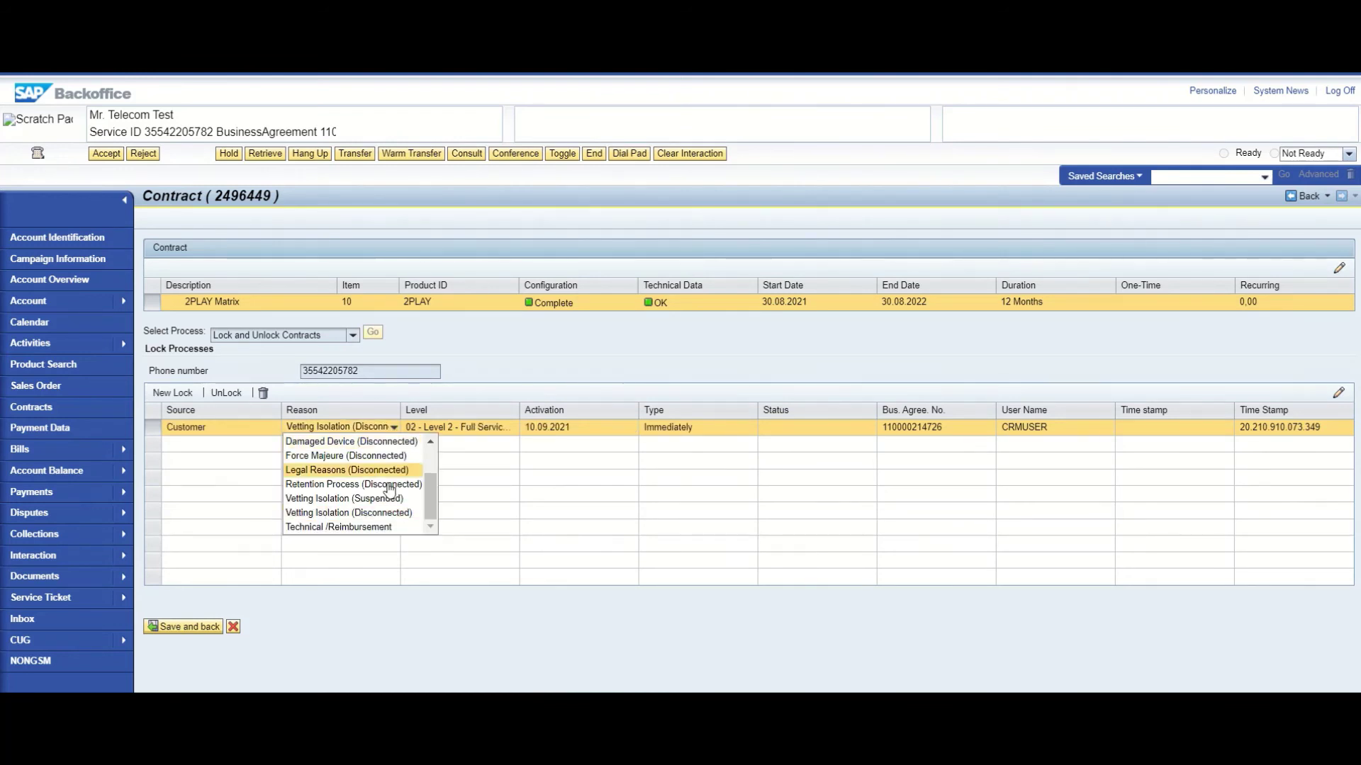
click(348, 513)
click(397, 427)
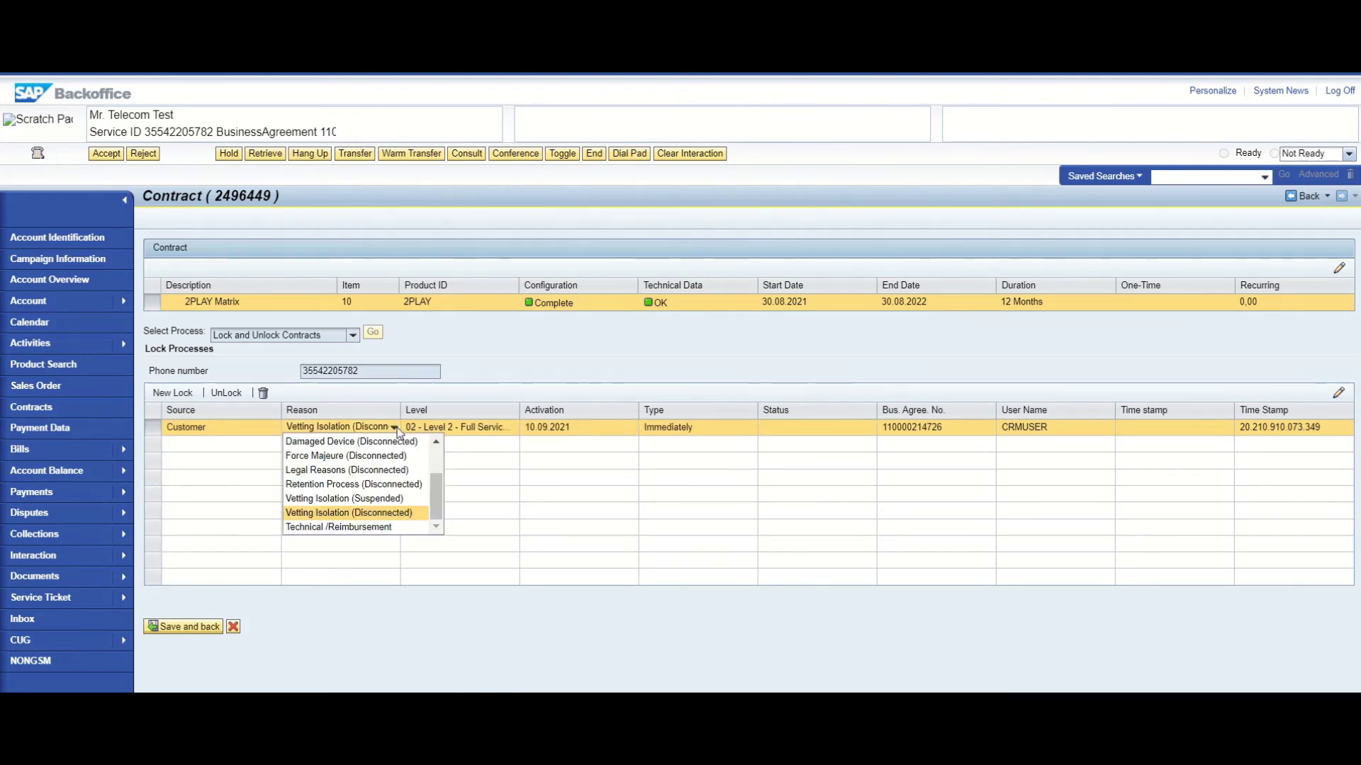
click(386, 499)
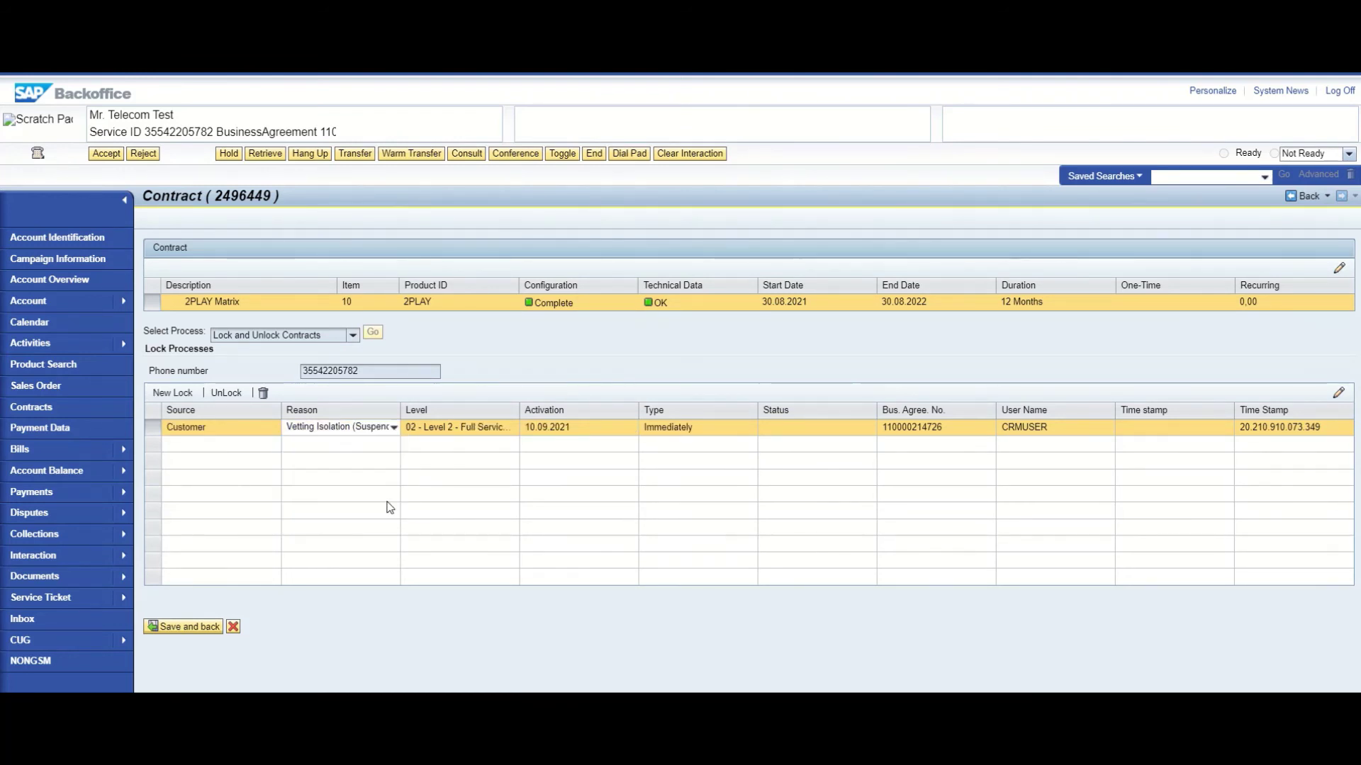
Try the reason Retention Process (Disconnected) for the new lock entry
click(391, 430)
scroll(372, 482, down, 3)
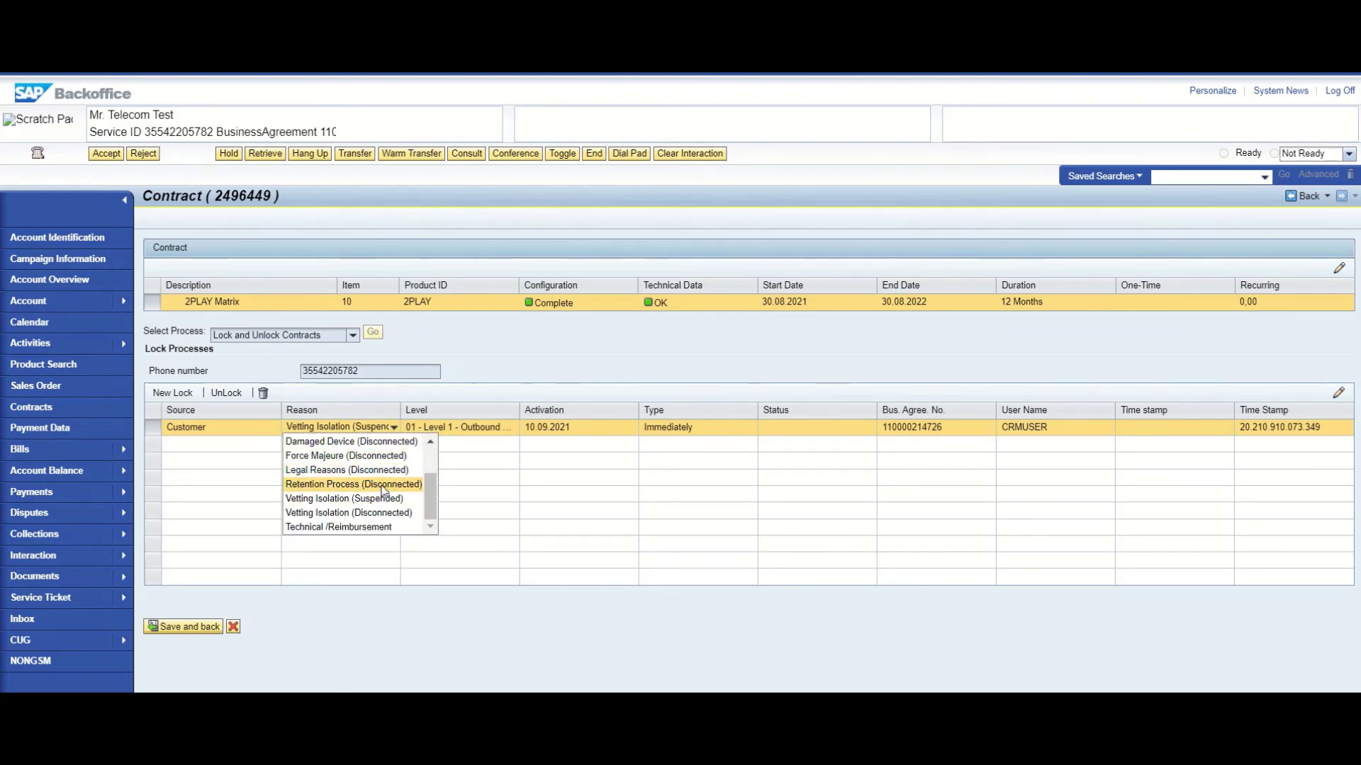
click(383, 484)
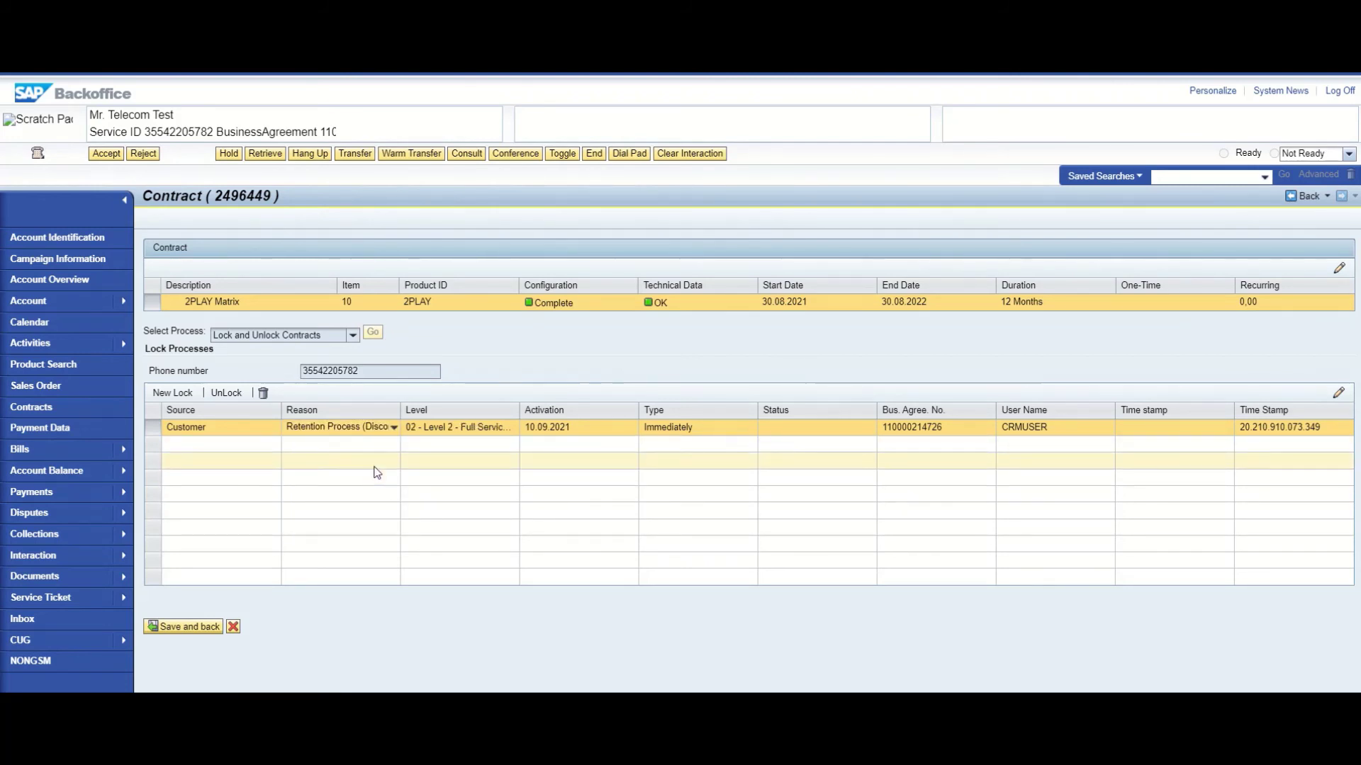
Set the new lock entry's reason to Lost / Stolen (Disconnected)
click(392, 428)
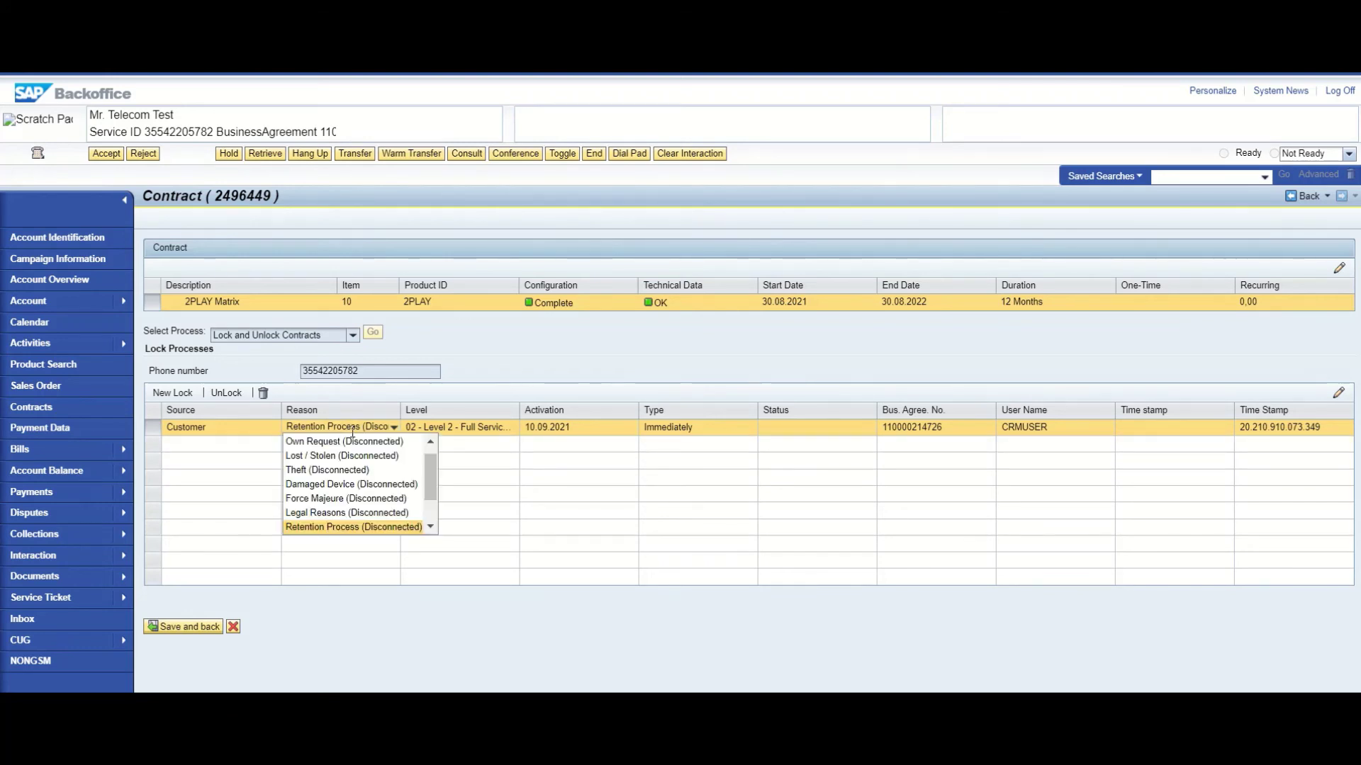
scroll(349, 456, up, 3)
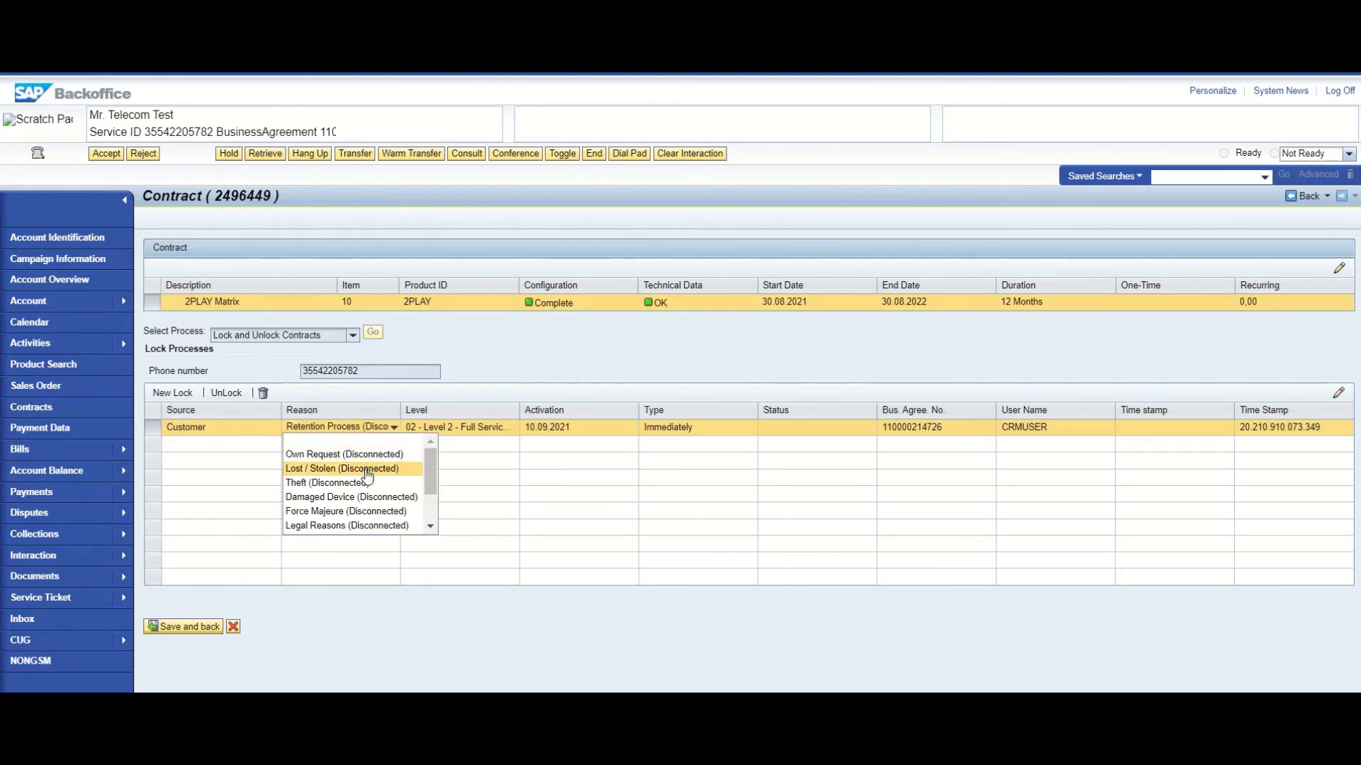
click(367, 470)
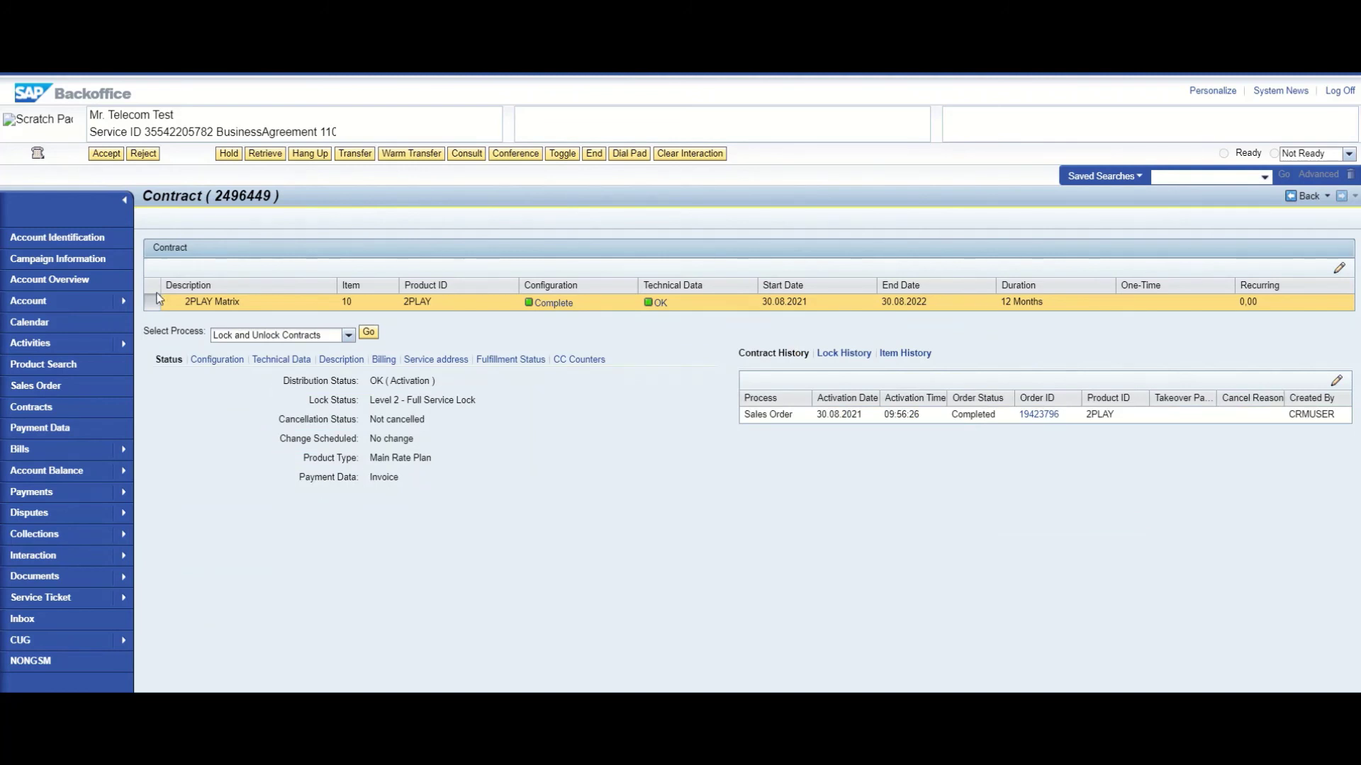
Check the contract's lock level in the account's contract list, and reopen the contract in the Lock and Unlock Contracts process
click(104, 235)
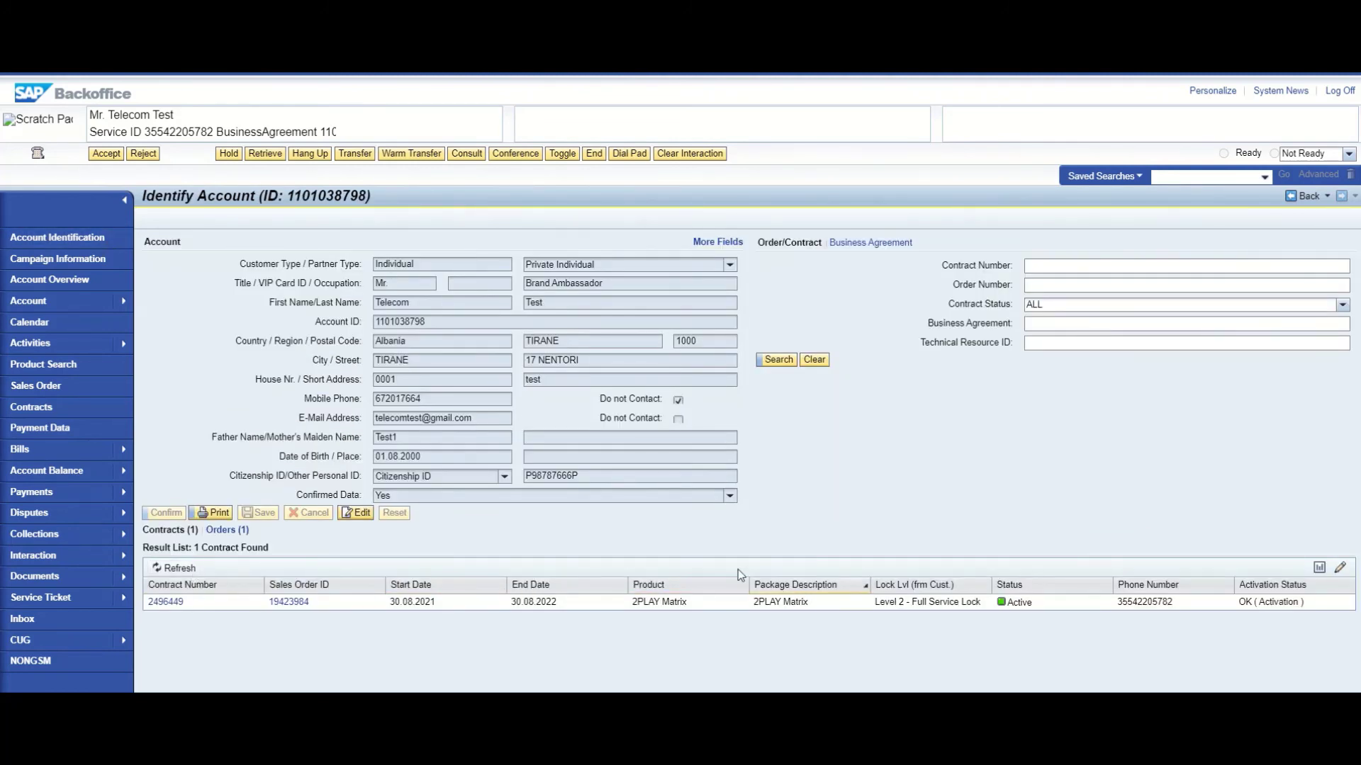
click(162, 601)
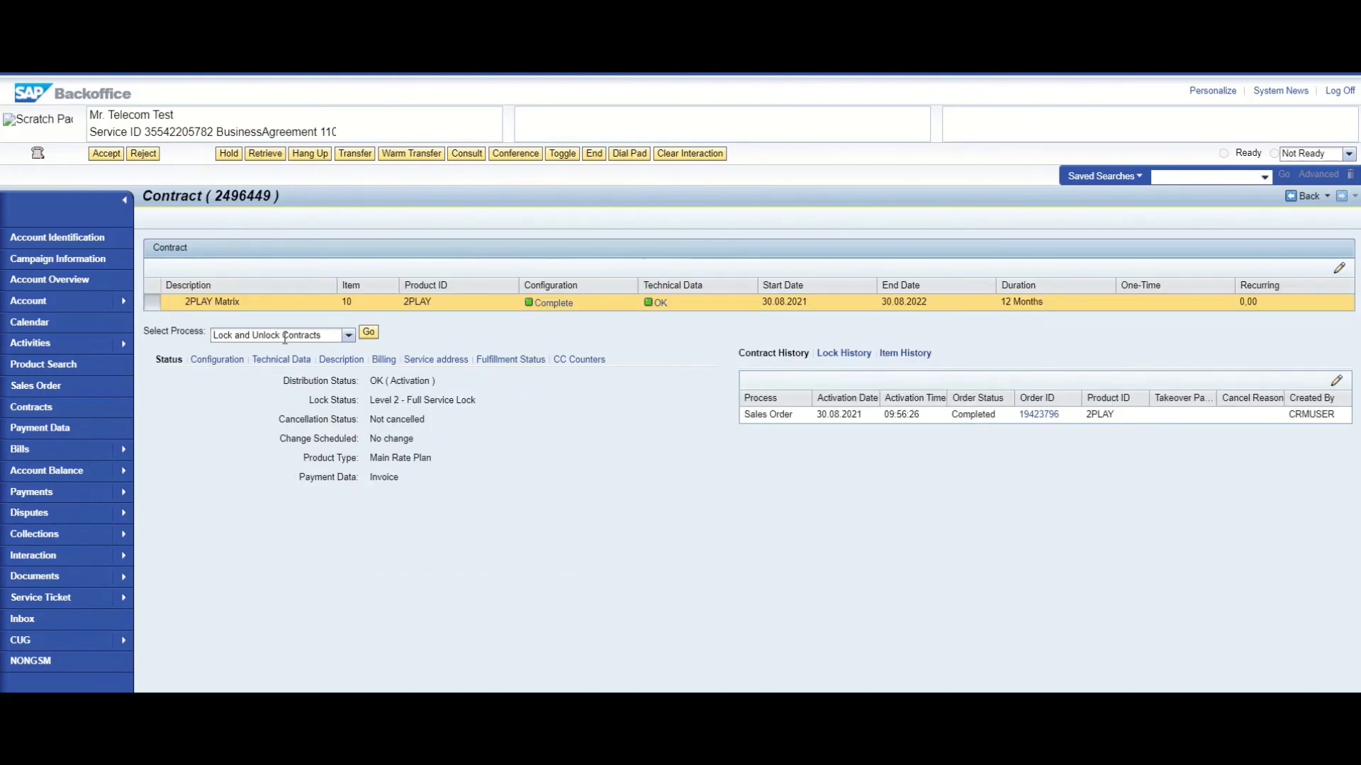
click(348, 336)
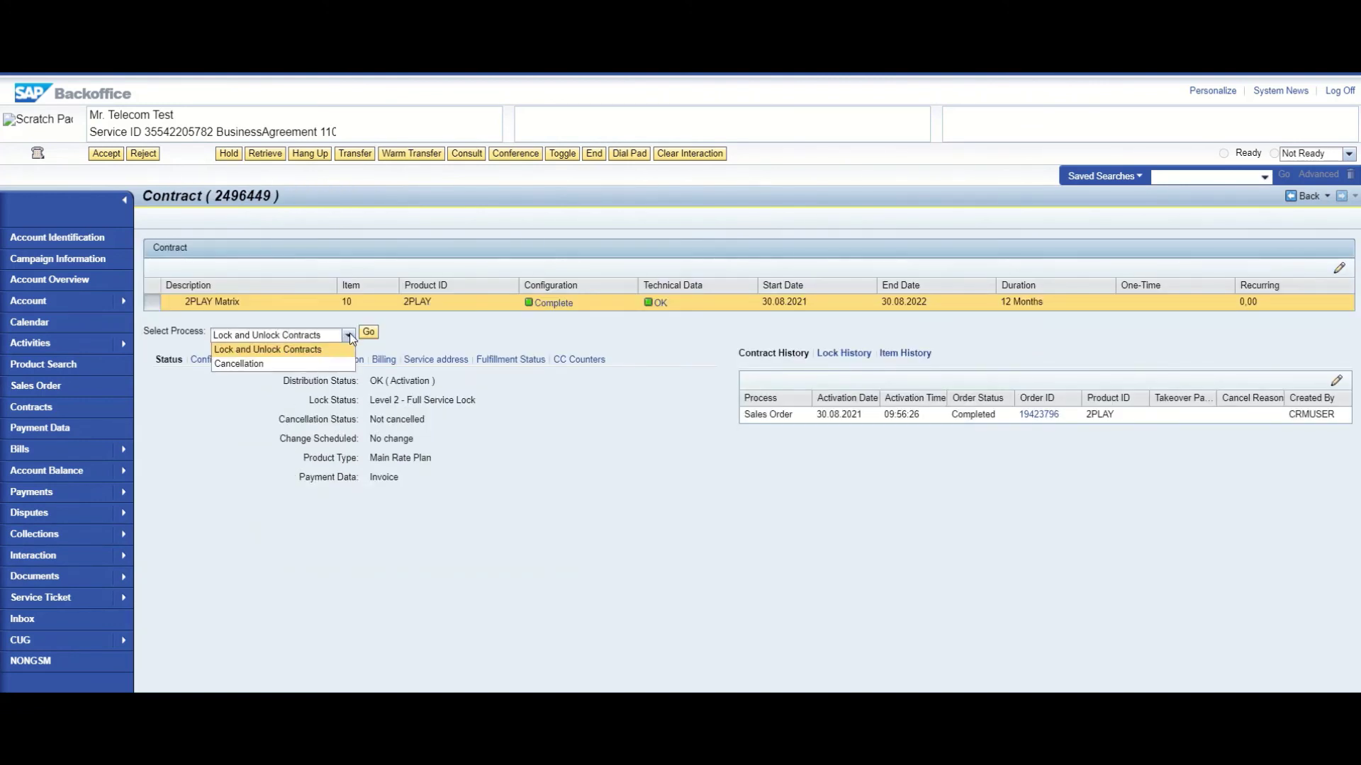
click(349, 335)
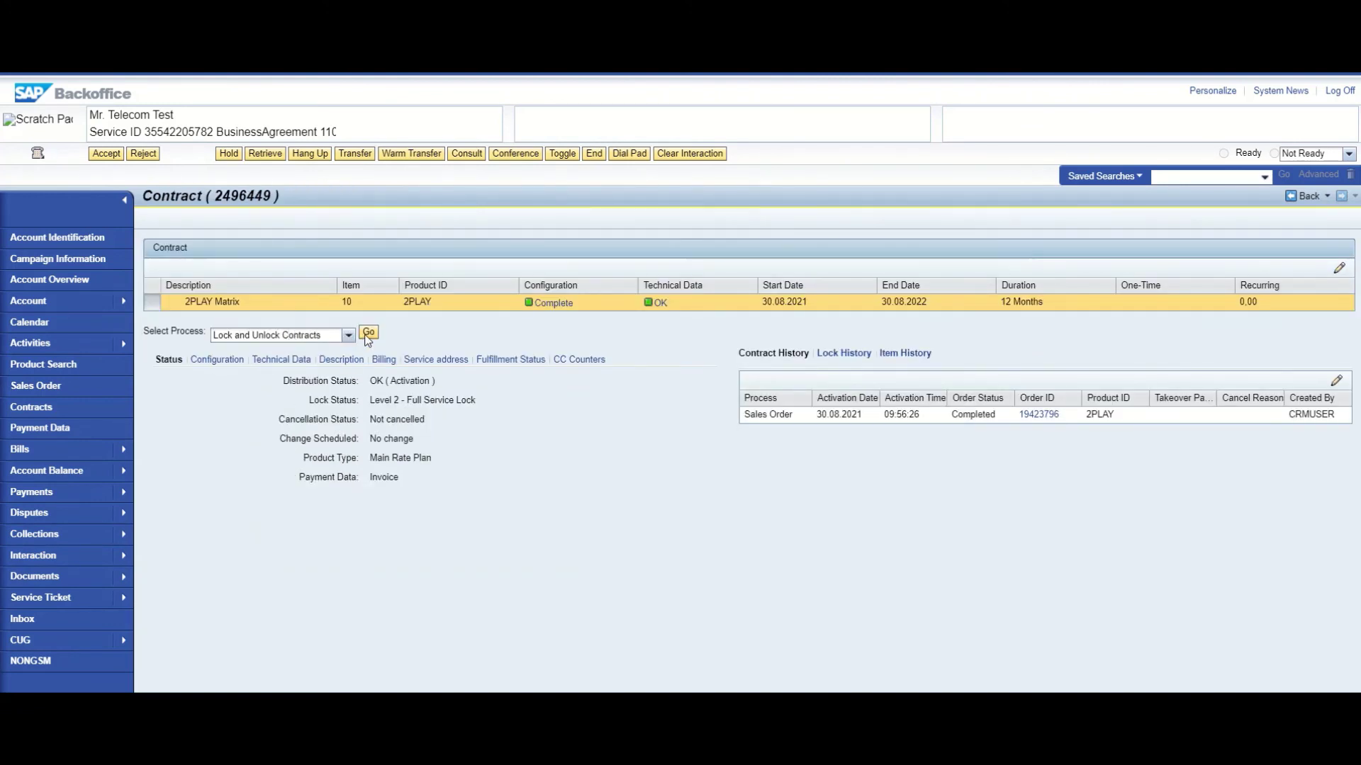
click(367, 333)
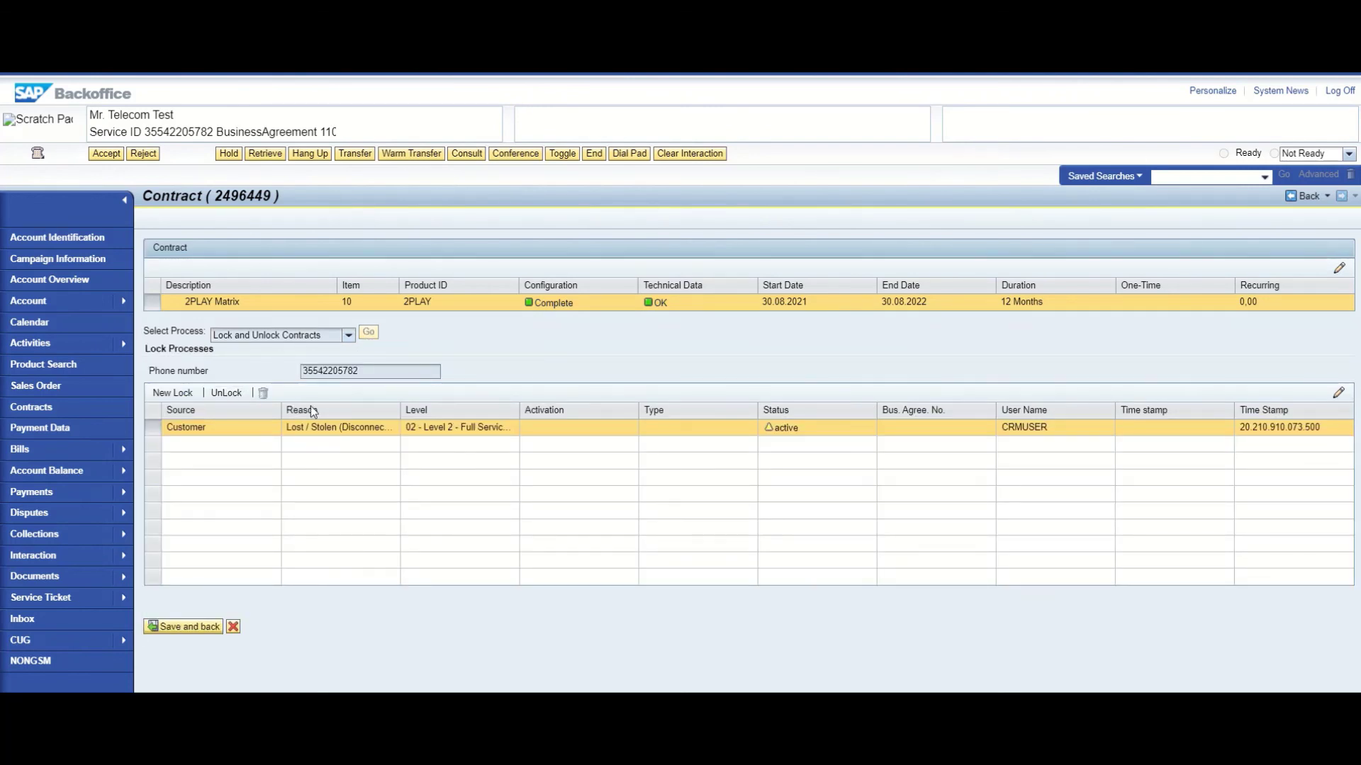
Add an unlock entry, trying Unlock (On Vetting Request) before choosing Unlock Scheduled (On Lost & Stolen Request) with activation date 30.09.2021, and save it
click(358, 444)
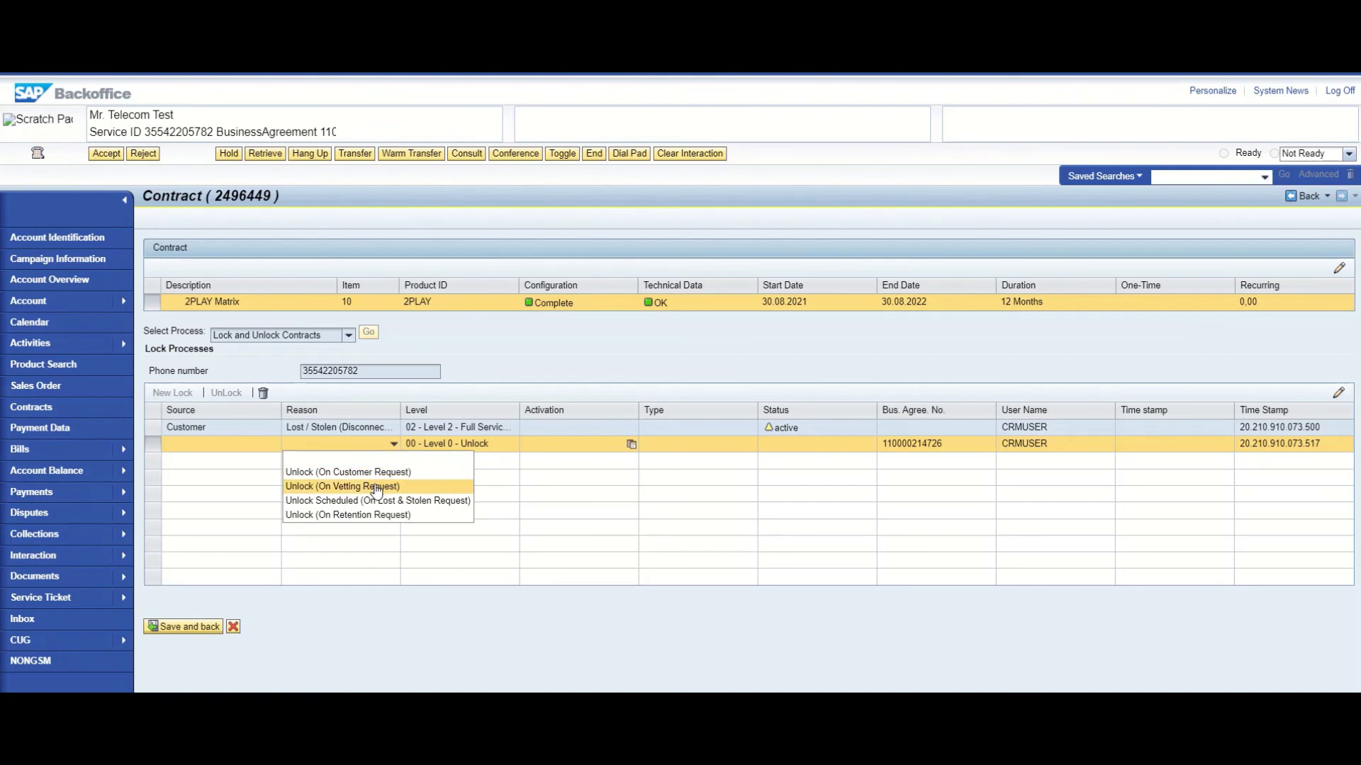
click(374, 487)
click(358, 443)
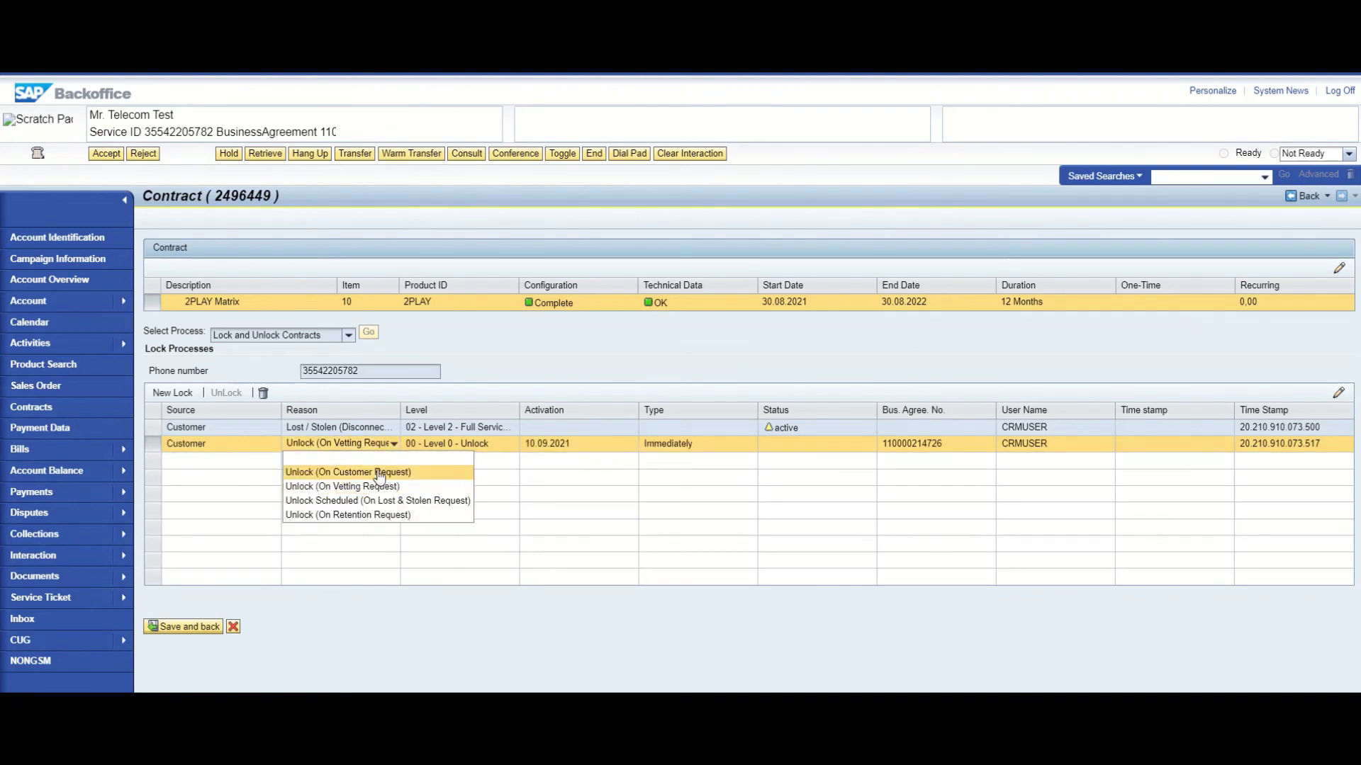
click(379, 504)
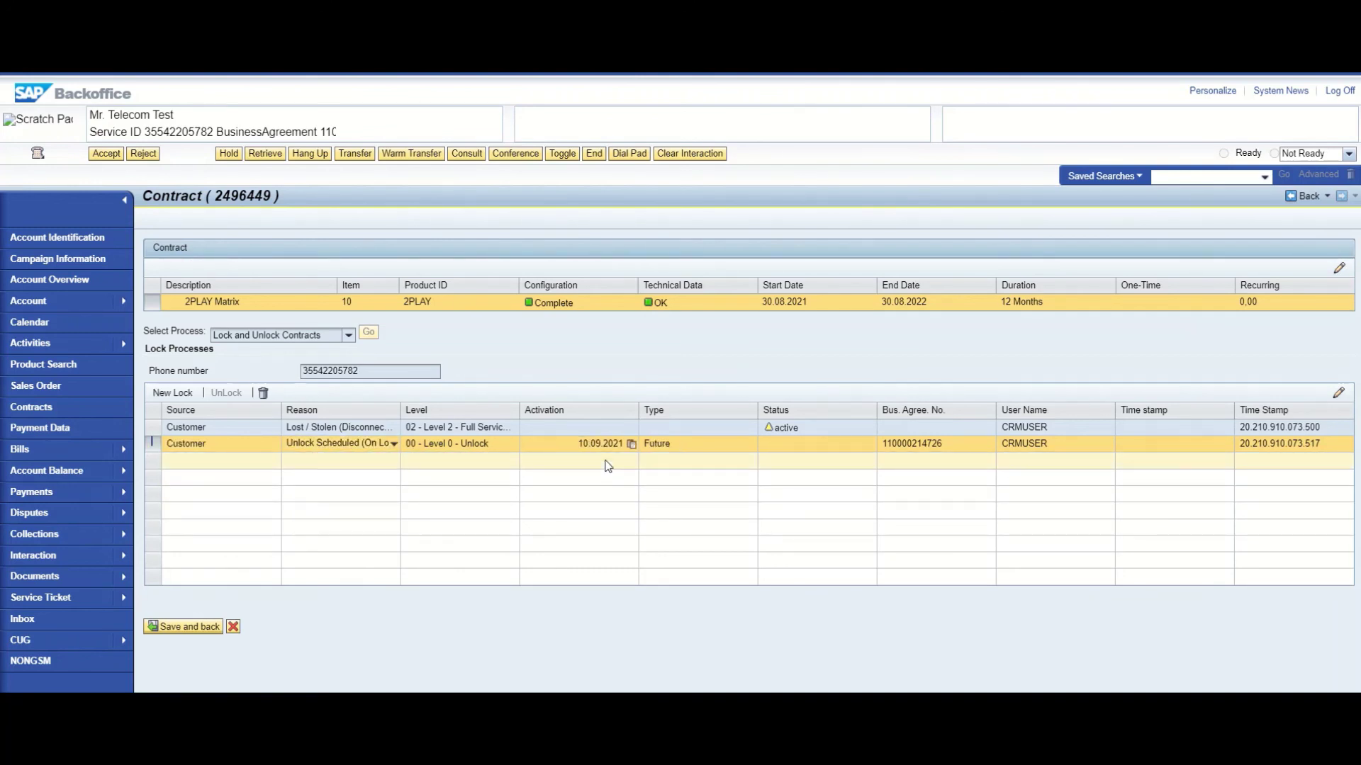
click(632, 445)
click(583, 549)
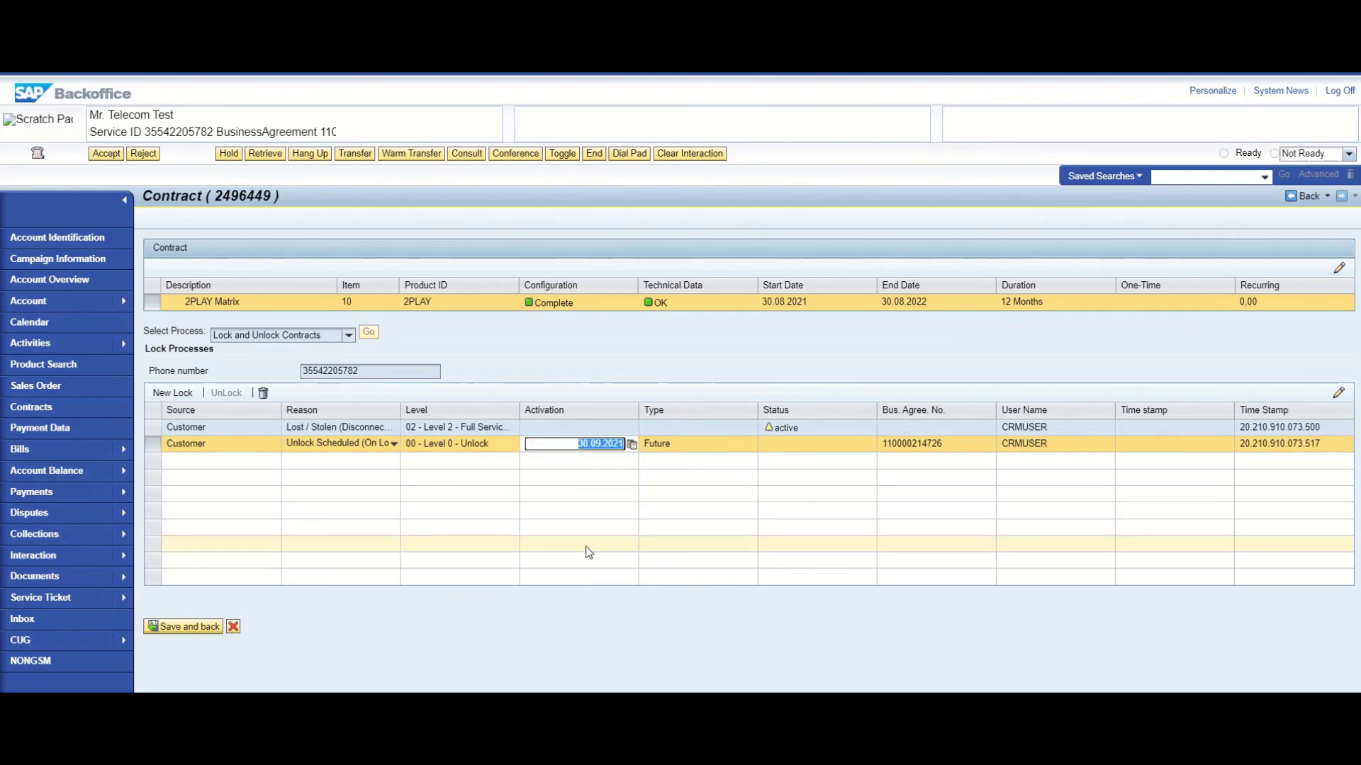
click(191, 626)
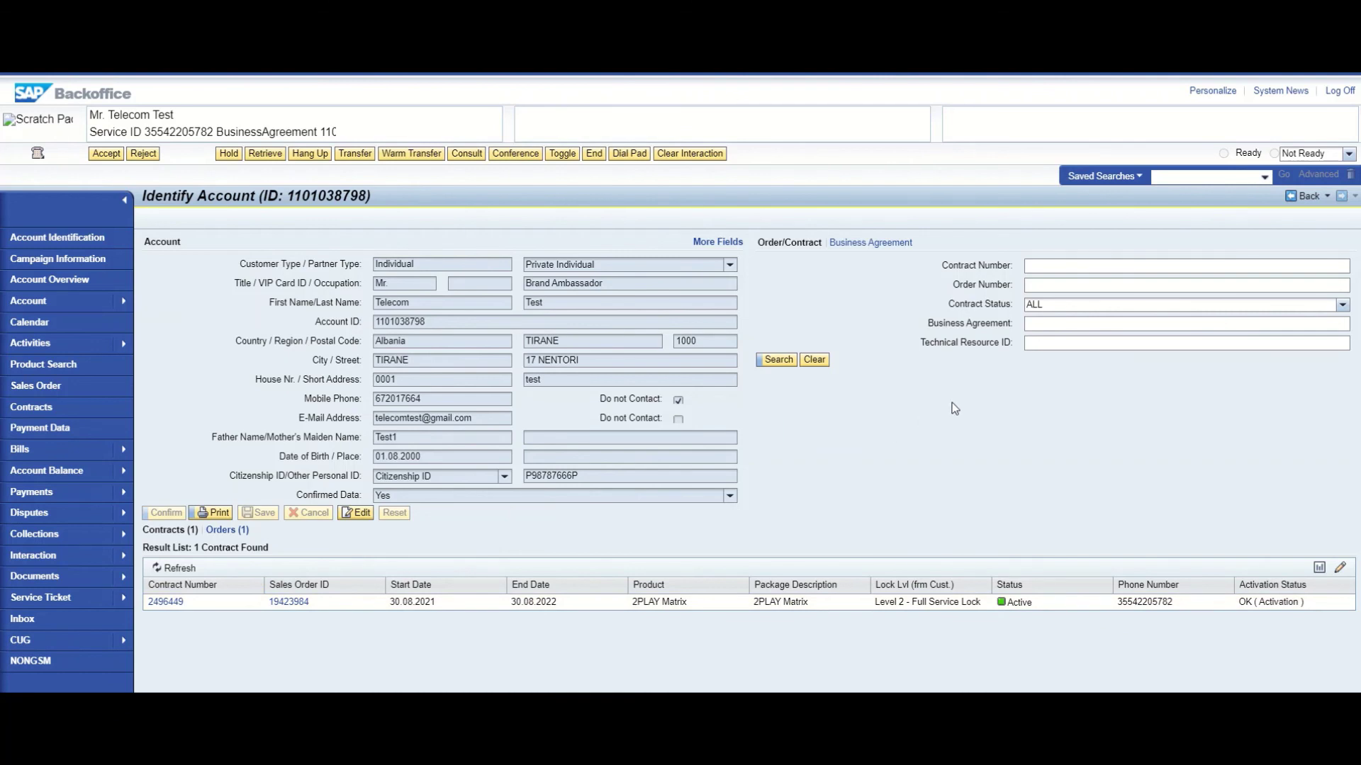
Examine the scheduled unlock entry and its planned activation date in the contract's lock history
click(845, 354)
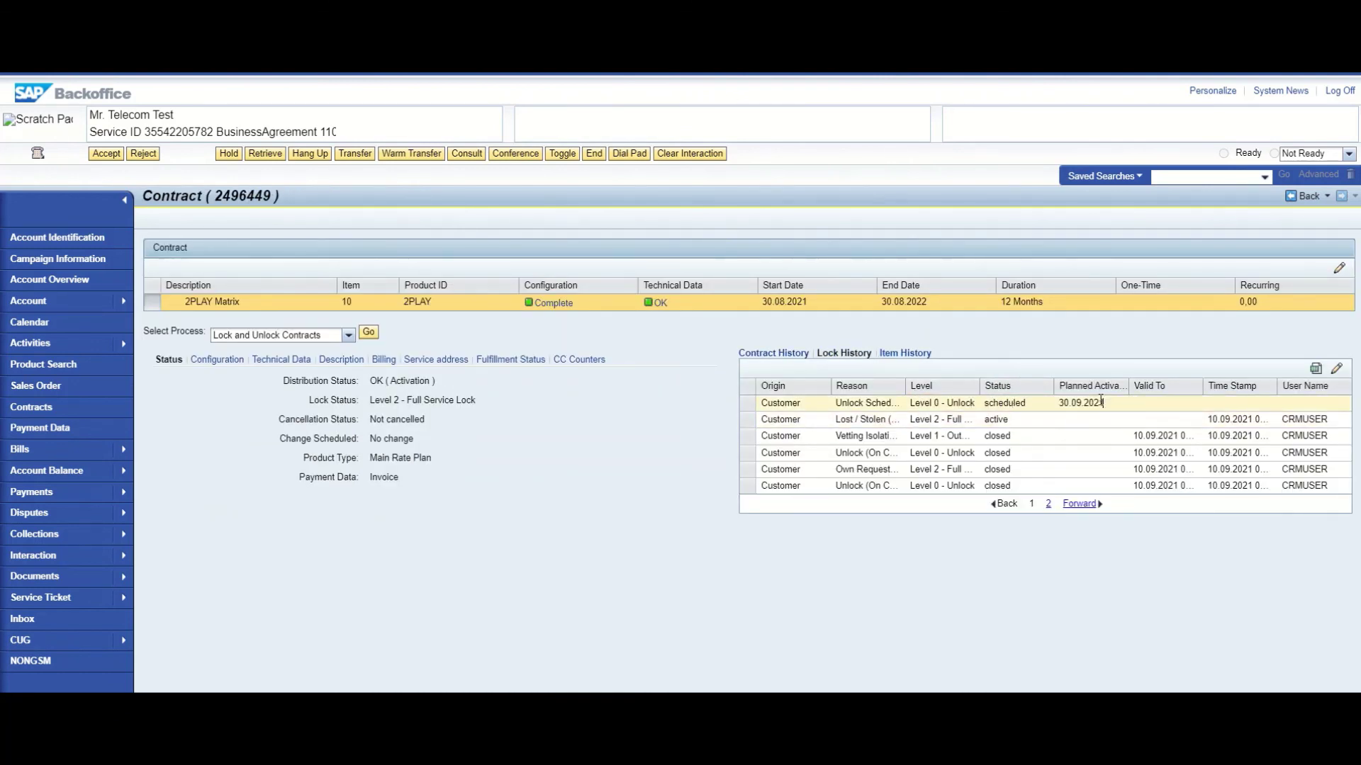
drag(1101, 401, 758, 406)
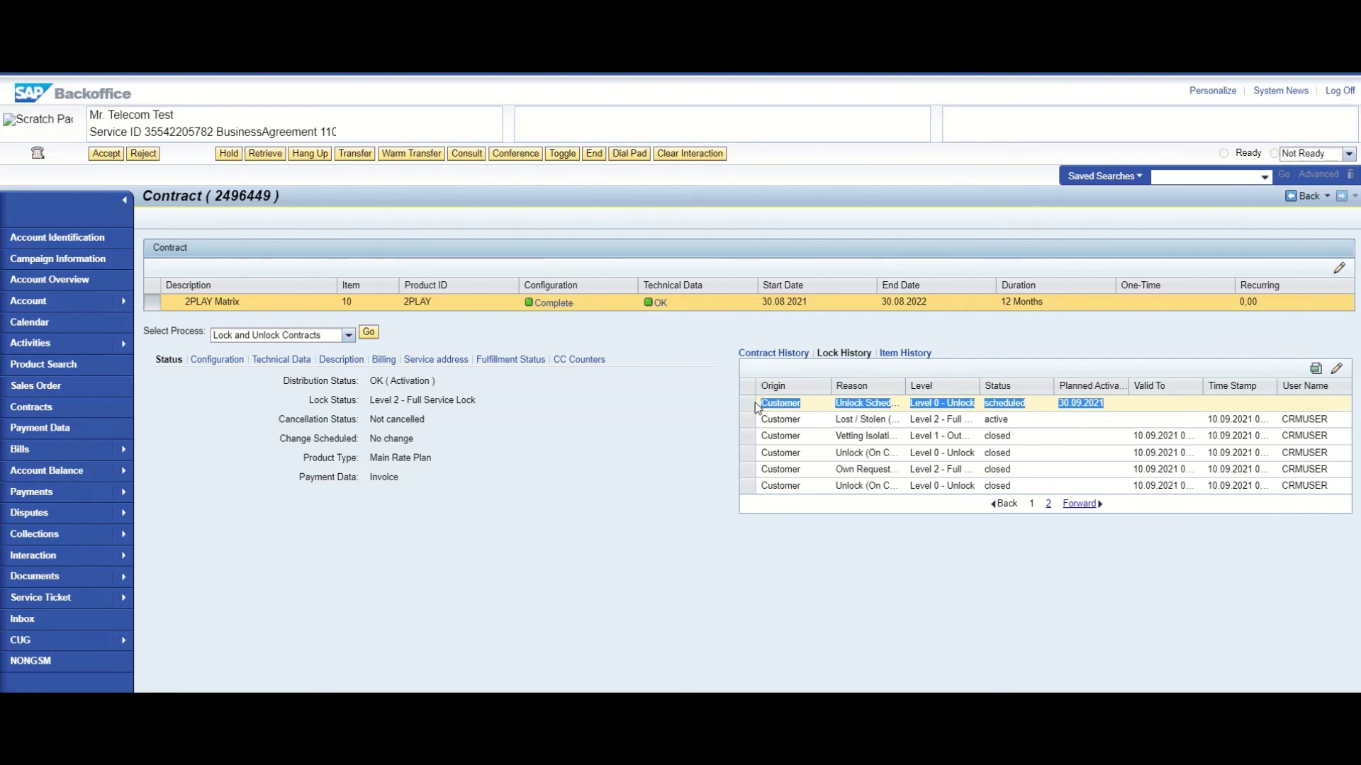
click(741, 408)
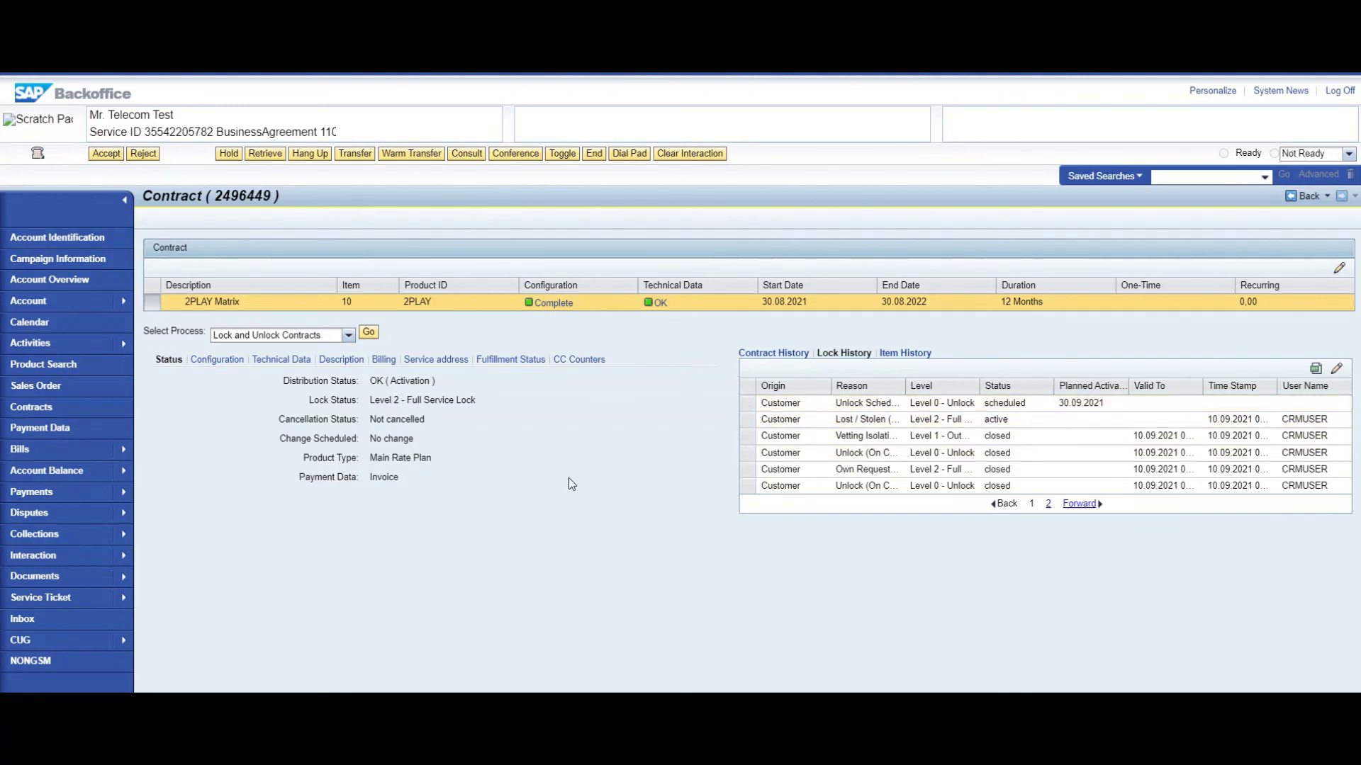